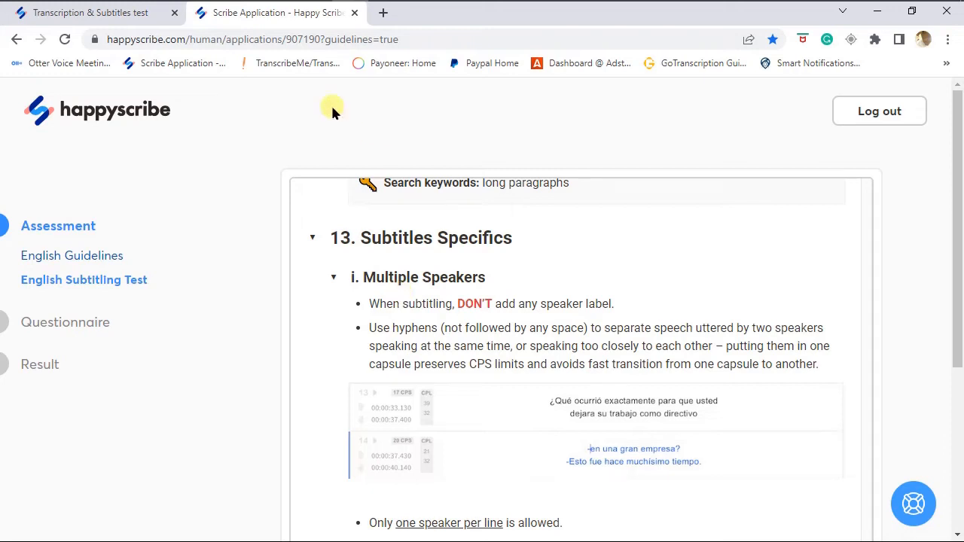
Go to the Transcription & Subtitles test, select subtitle 001 and check its CPS and CPL values.
click(94, 13)
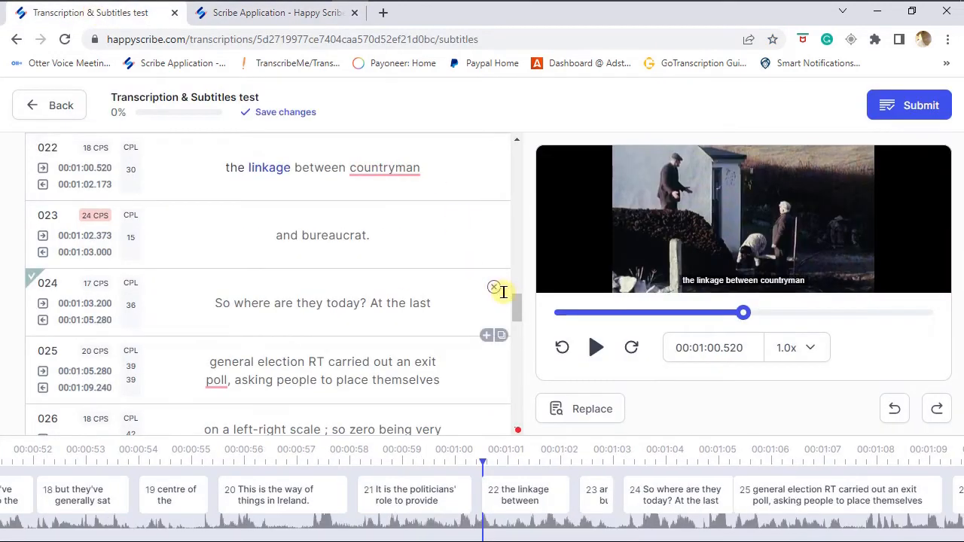
drag(517, 307, 517, 159)
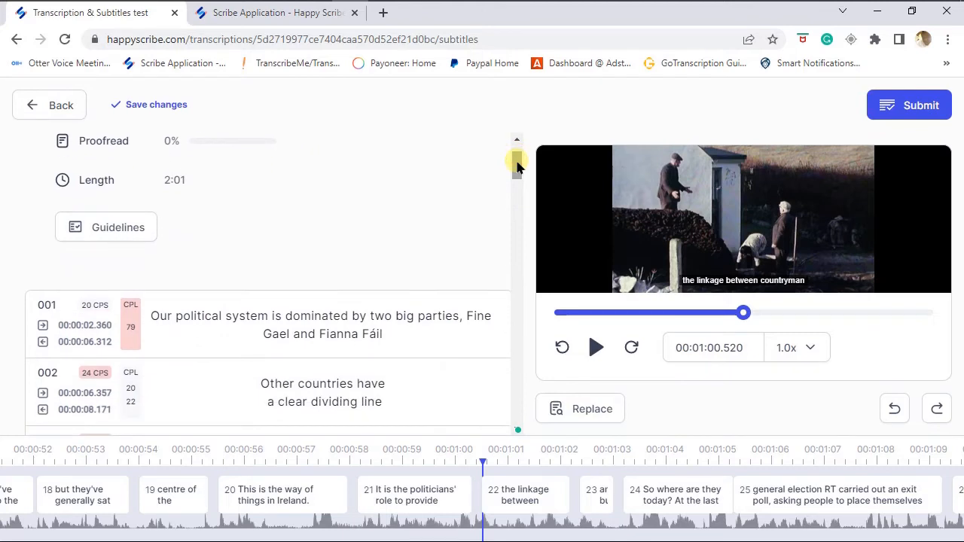
click(392, 334)
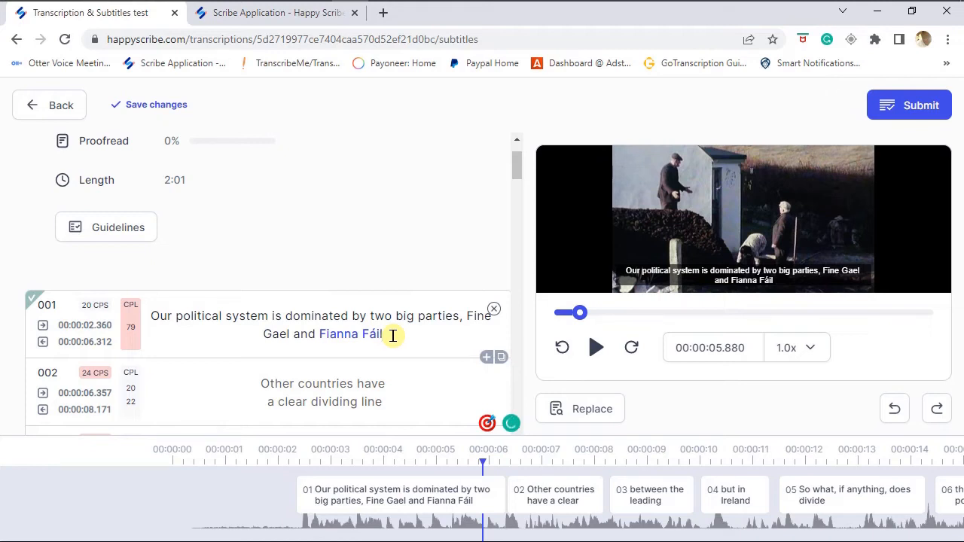
key(ctrl+s)
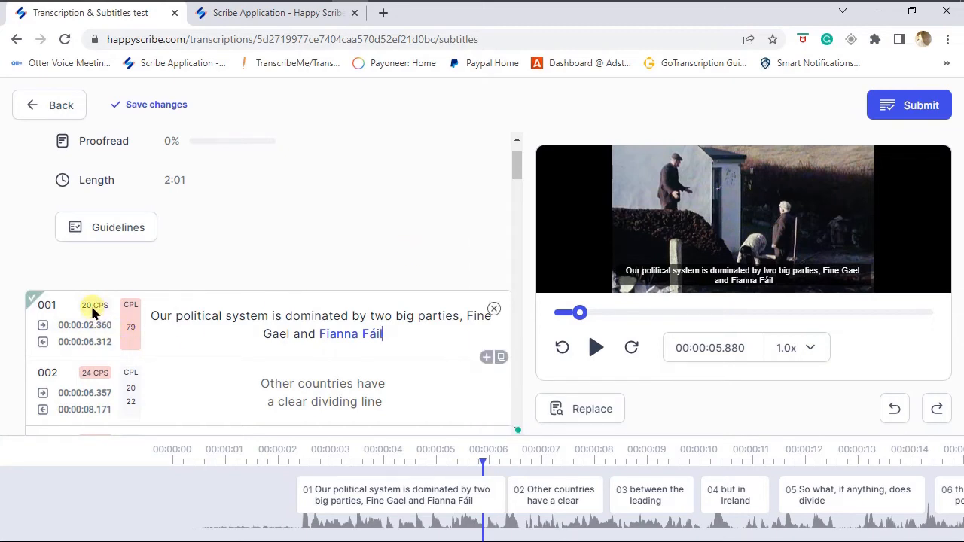
mouse_move(125, 308)
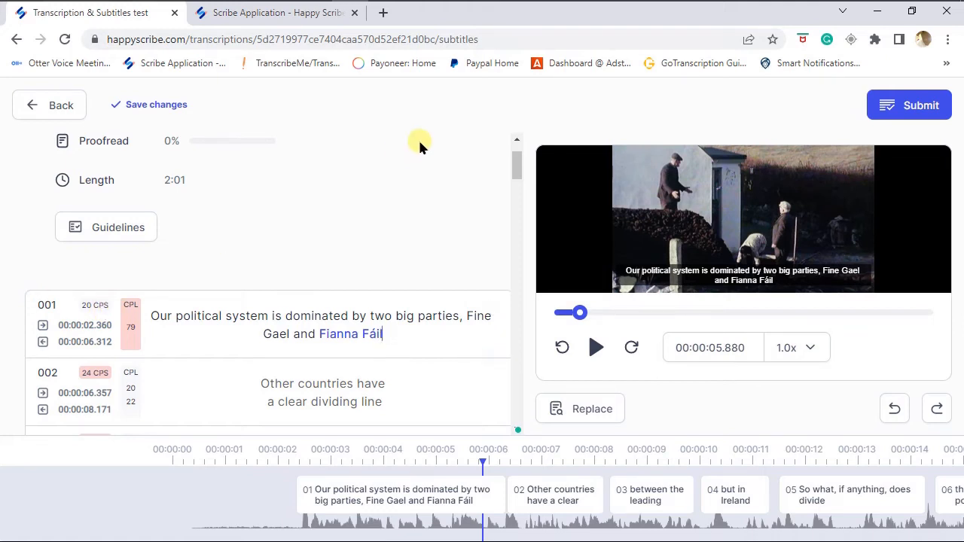
Read the subtitle guidelines on segmentation, covering line treatment, line breaks and the CPL limit.
click(297, 19)
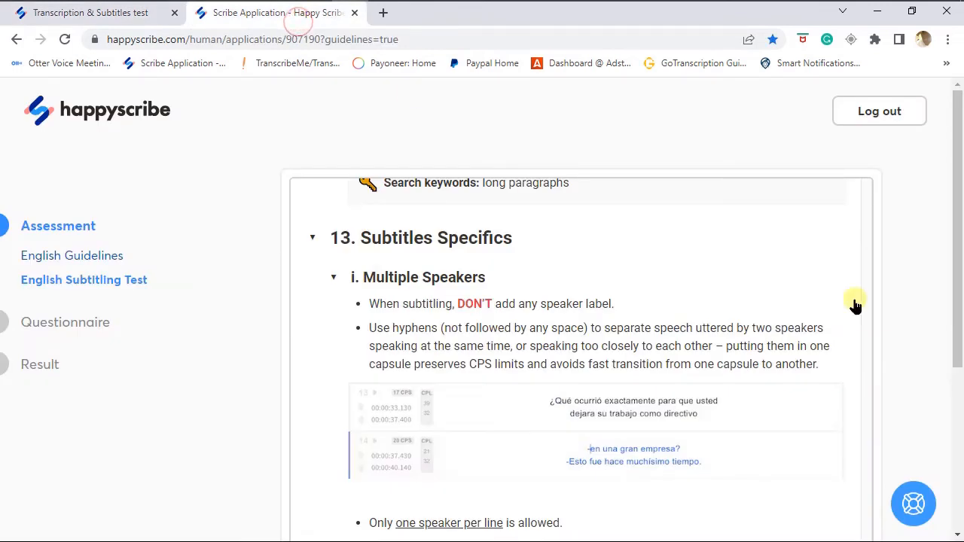
click(819, 281)
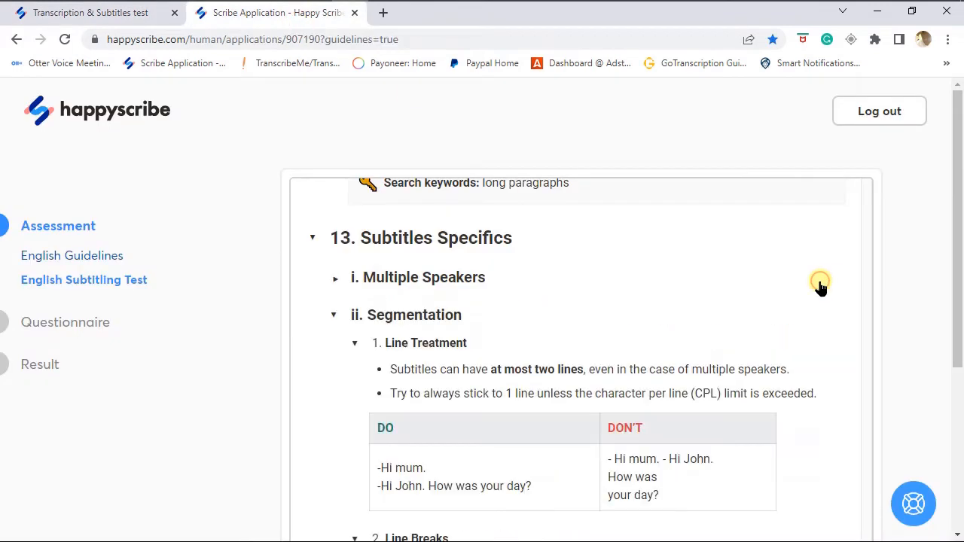
scroll(819, 281, down, 3)
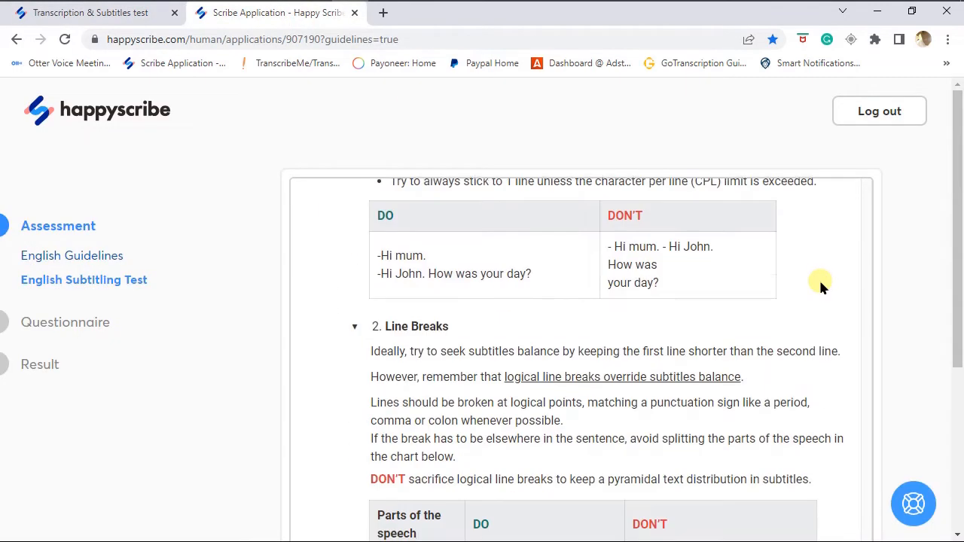
scroll(818, 284, down, 5)
scroll(820, 285, down, 6)
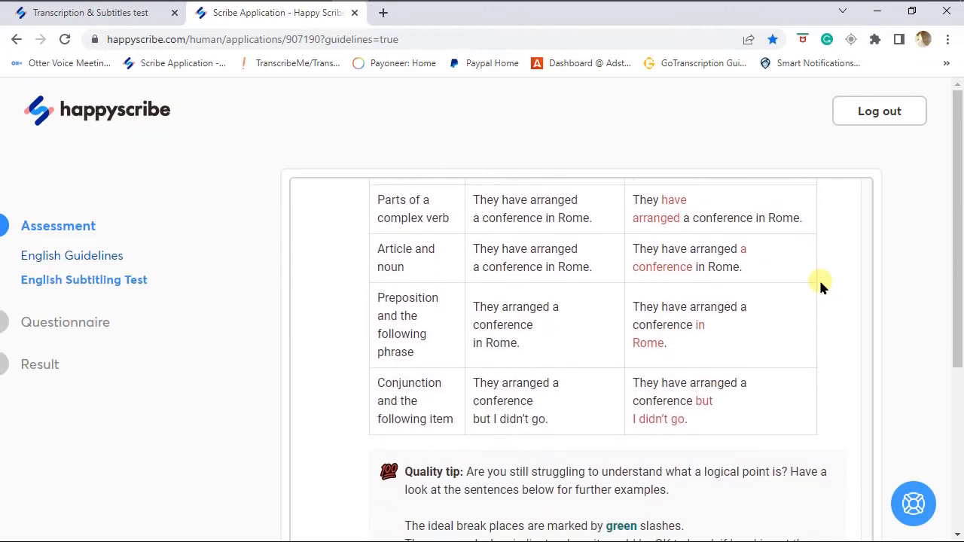
scroll(821, 286, down, 1)
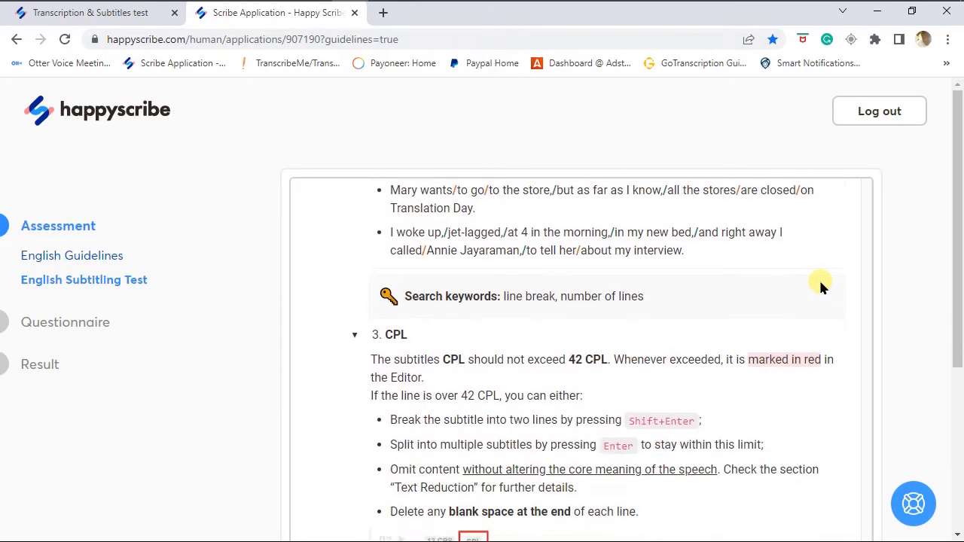
scroll(821, 284, down, 1)
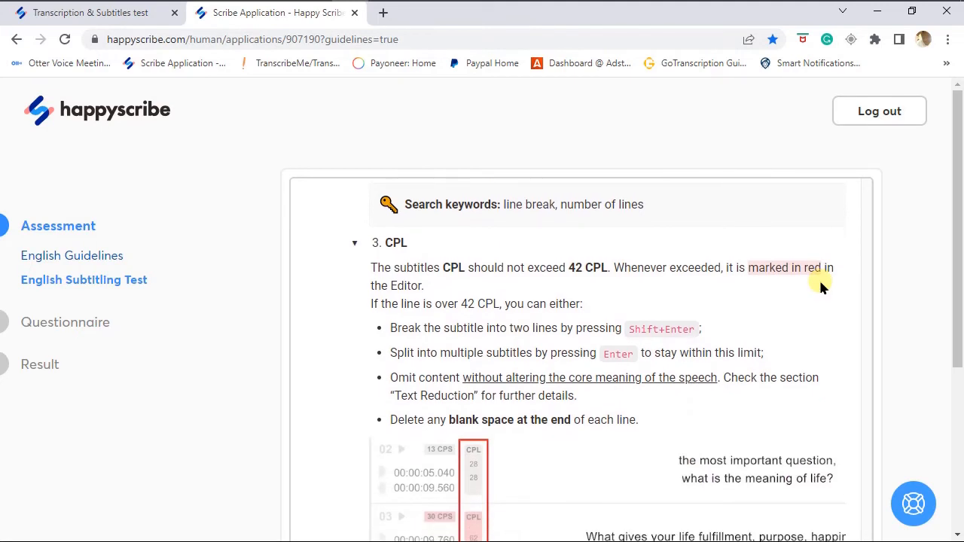
drag(960, 275, 961, 305)
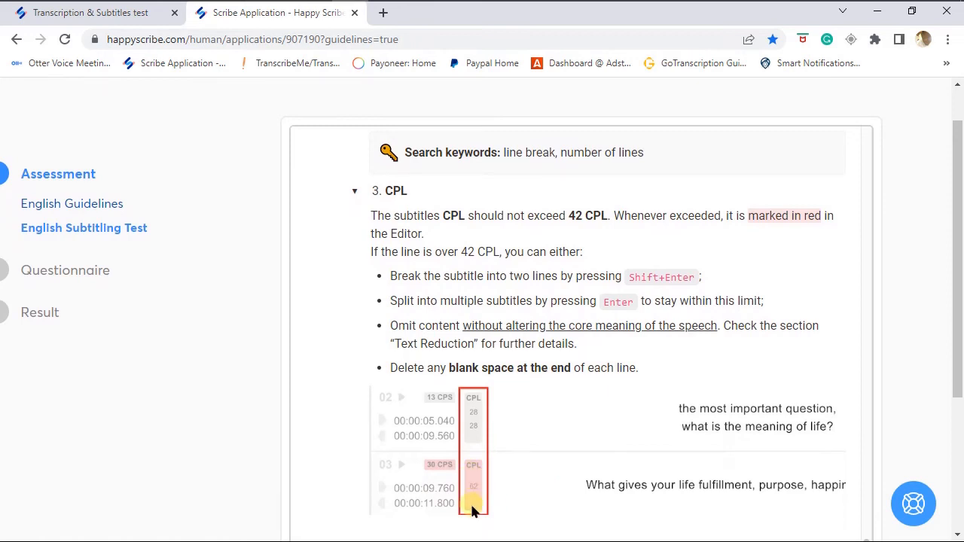
Check the CPL of subtitle 001 in the editor and read the Time Sync guidelines on CPS.
click(70, 13)
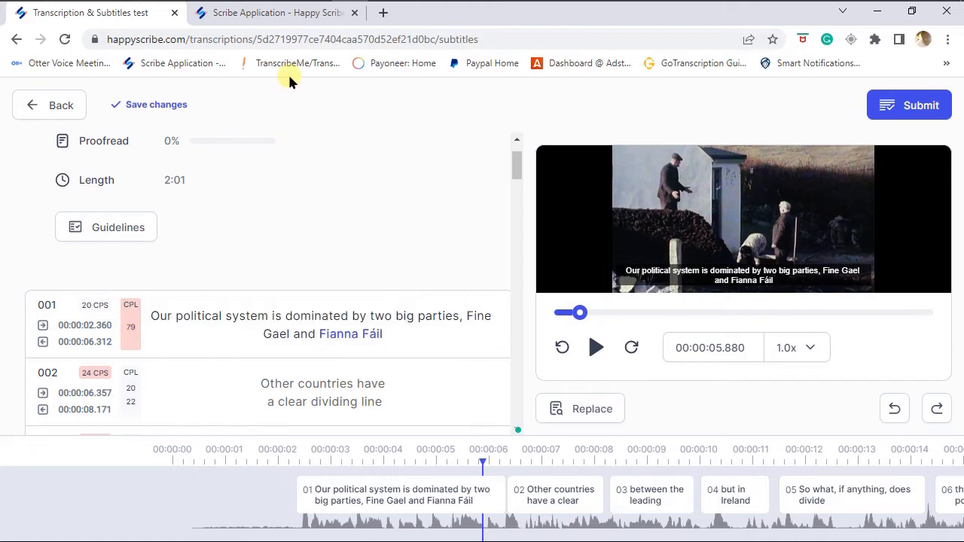
click(282, 12)
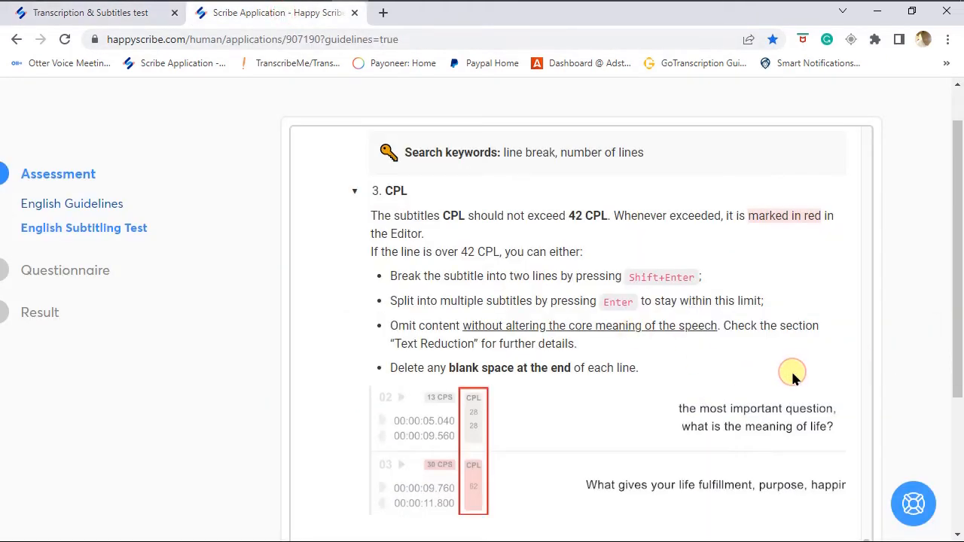
scroll(792, 374, down, 3)
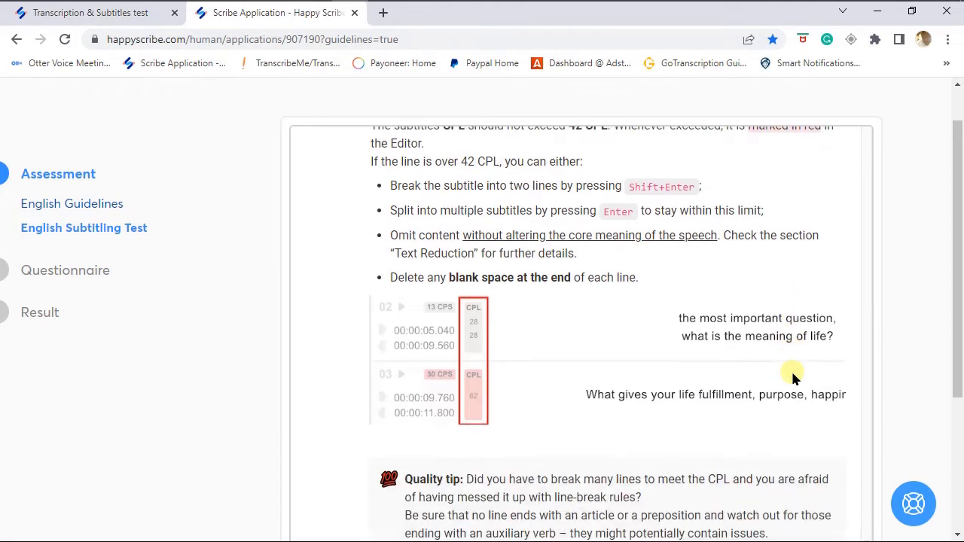
scroll(792, 374, down, 5)
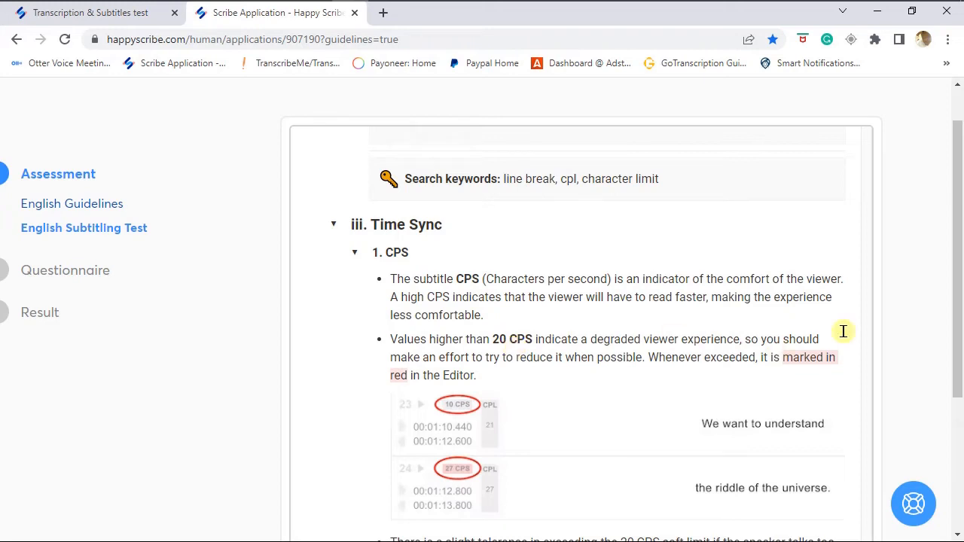
drag(959, 290, 959, 309)
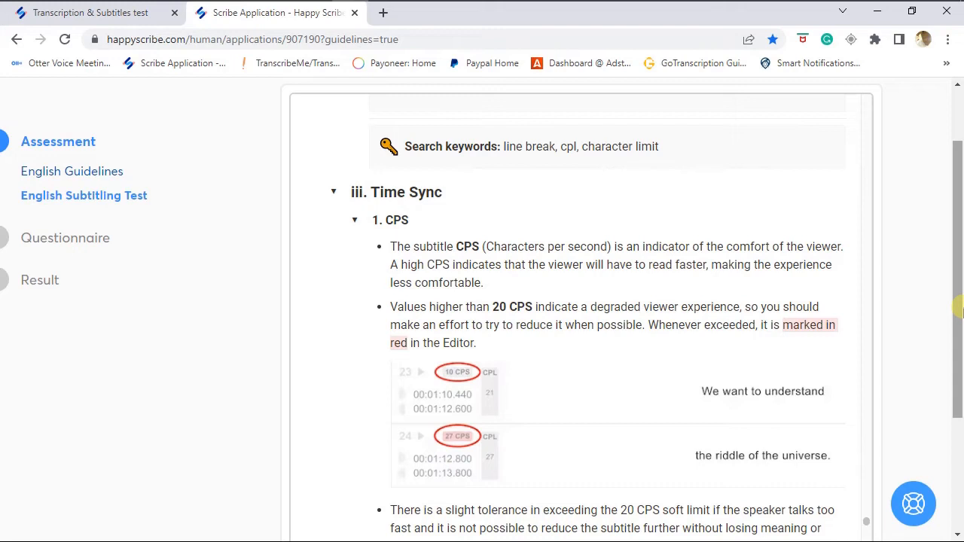
drag(960, 309, 960, 331)
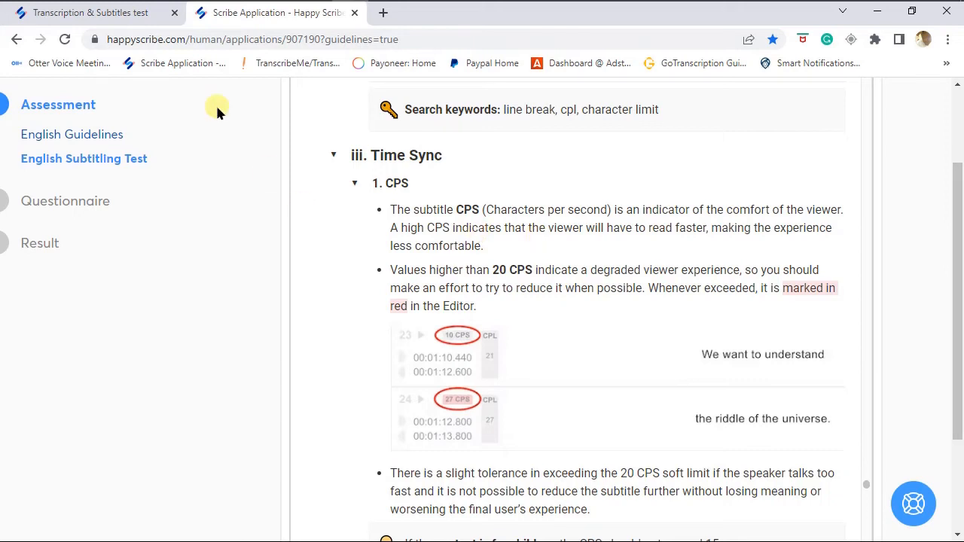
Return to the subtitle editor and look through subtitles 001 to 011 for CPS and CPL problems.
click(136, 13)
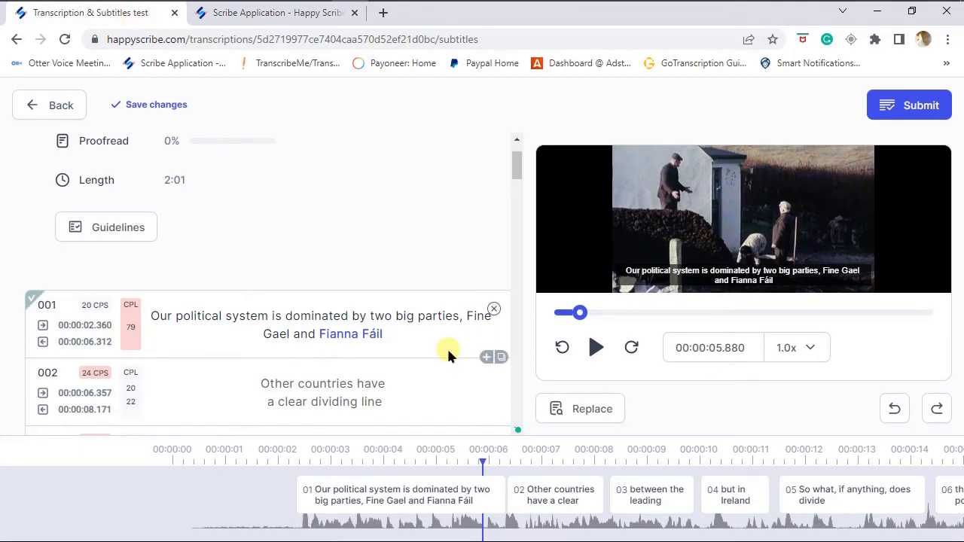
click(390, 390)
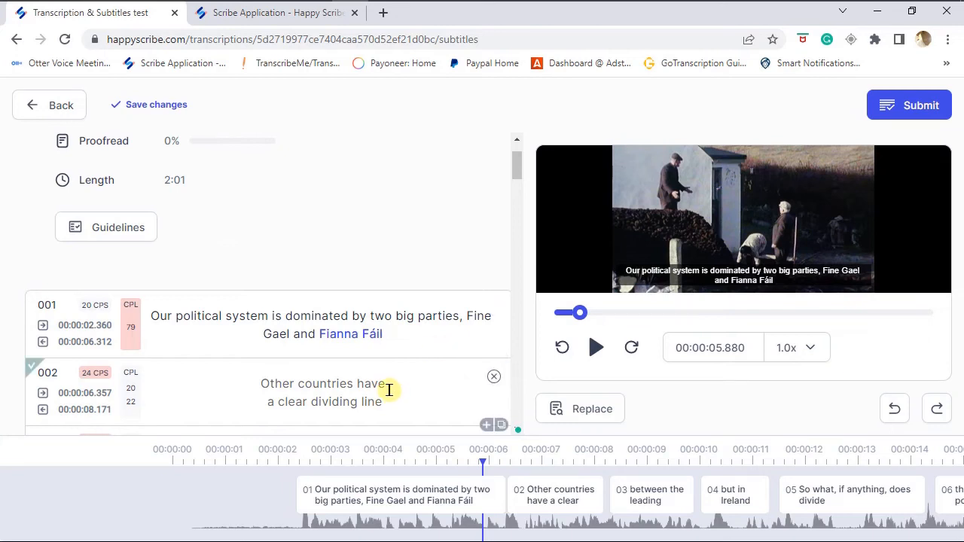
drag(517, 162, 527, 222)
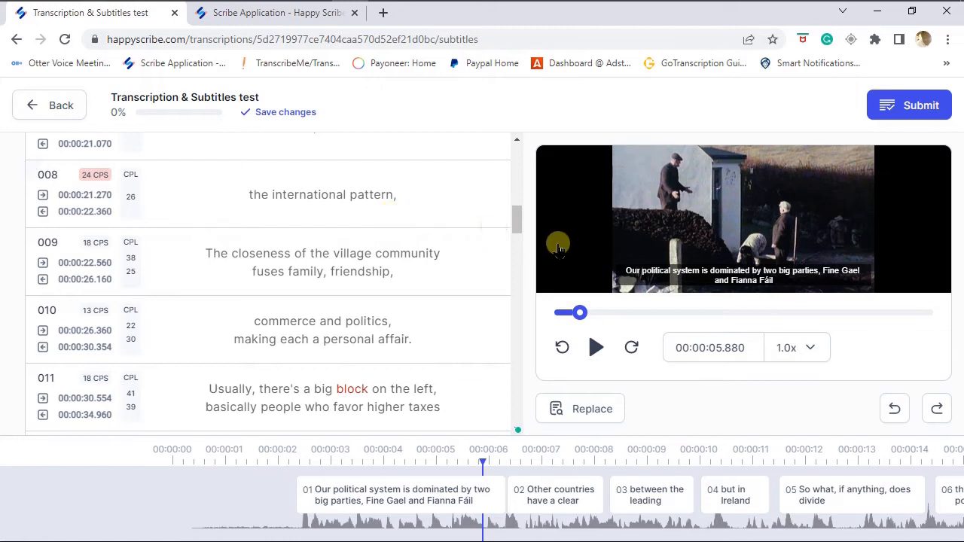
drag(518, 221, 516, 164)
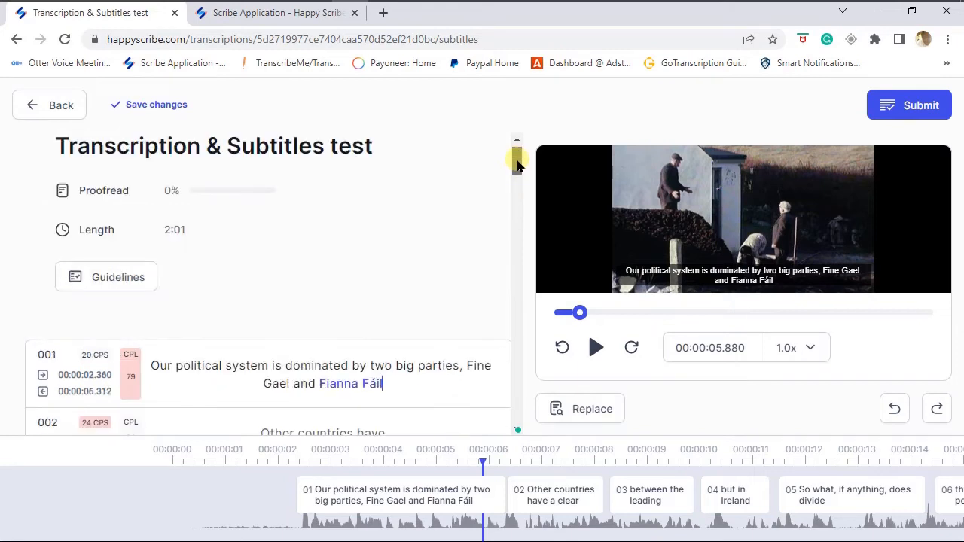
Split subtitle 001 after "two big parties," and merge the two parts back into one subtitle.
click(463, 365)
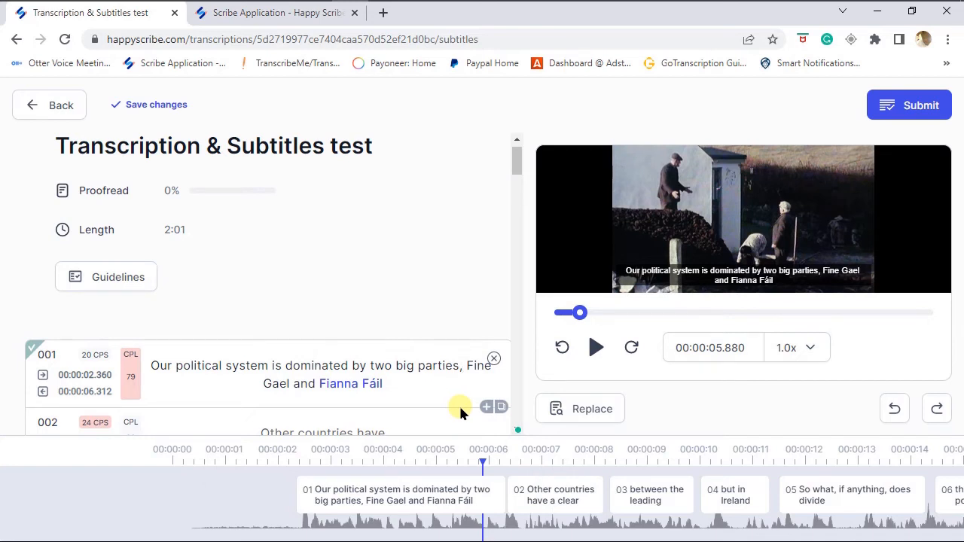
key(Return)
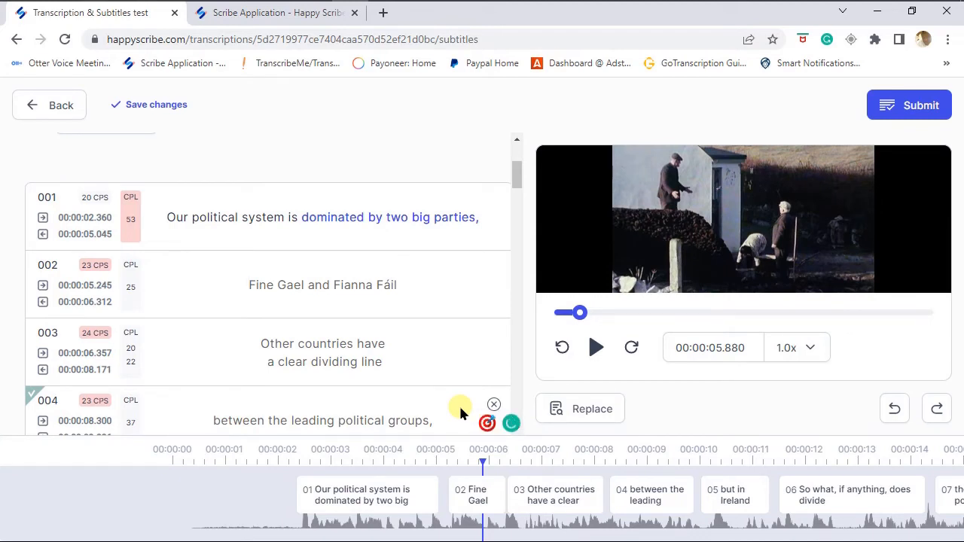
key(BackSpace)
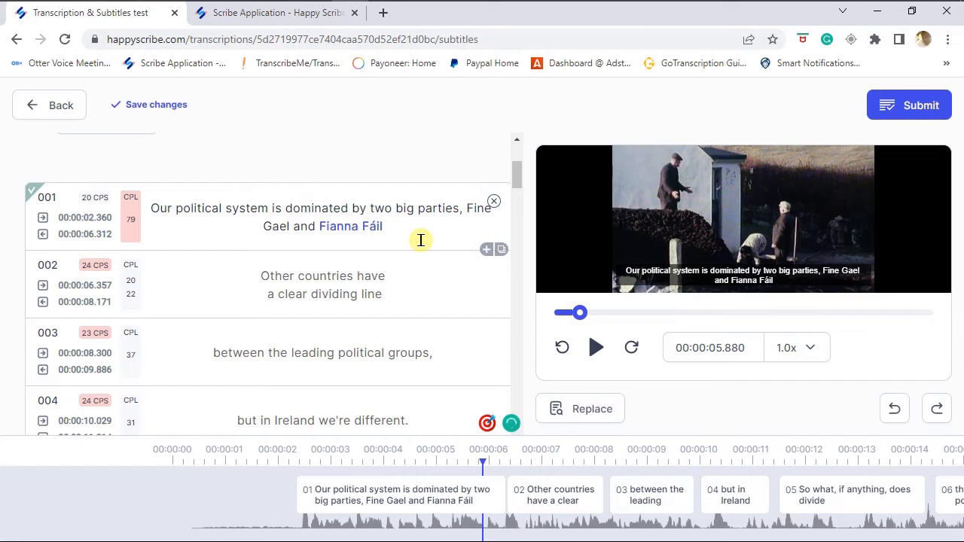
Break subtitle 001 into two lines after "Our political system is dominated by two".
scroll(421, 239, down, 5)
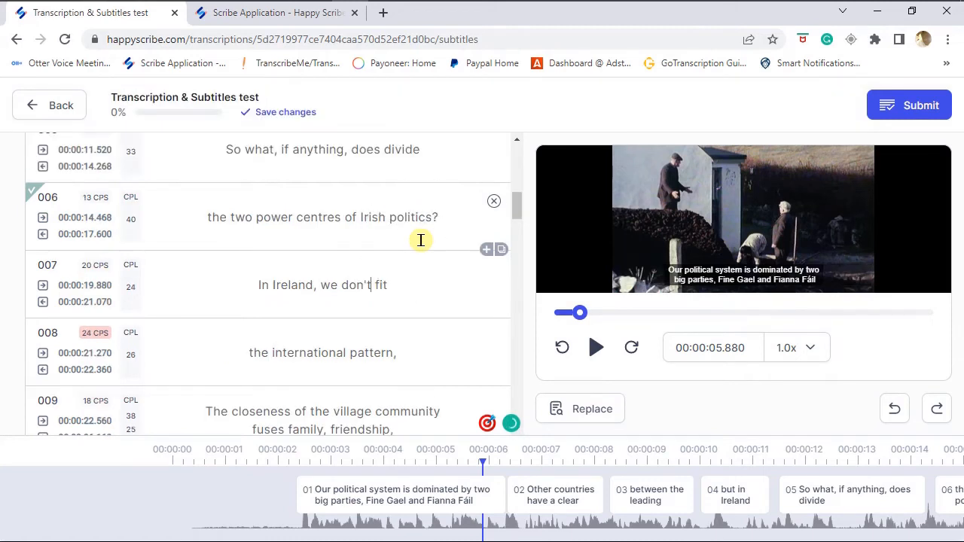
drag(517, 204, 515, 175)
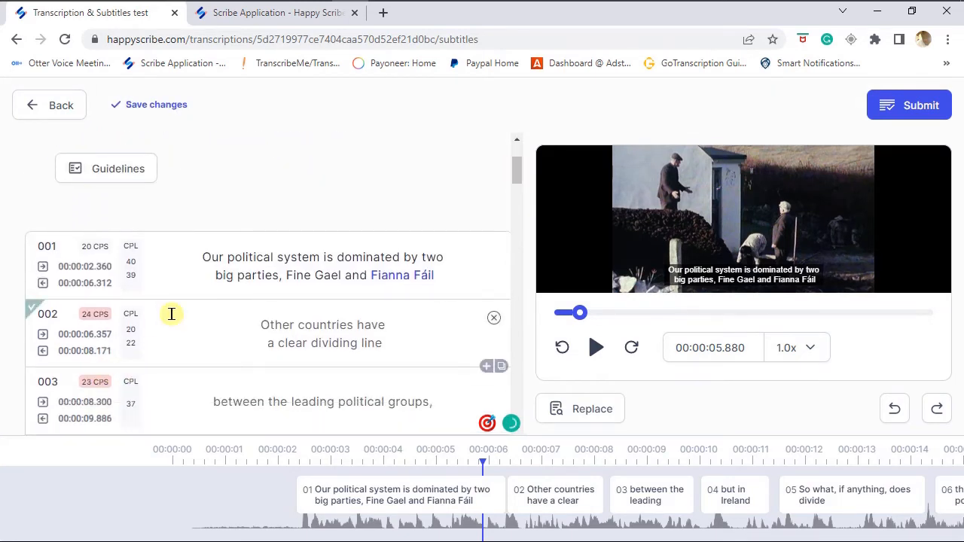
click(204, 277)
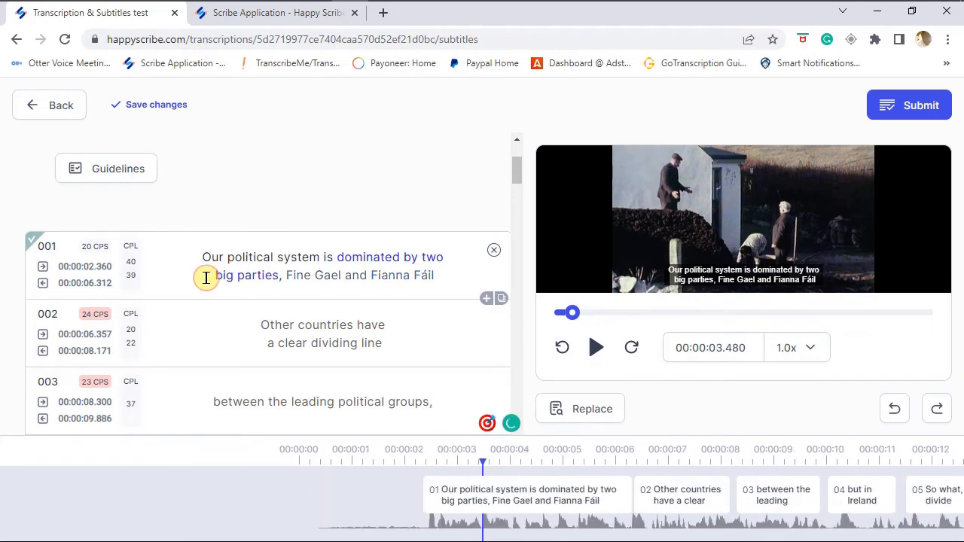
key(BackSpace)
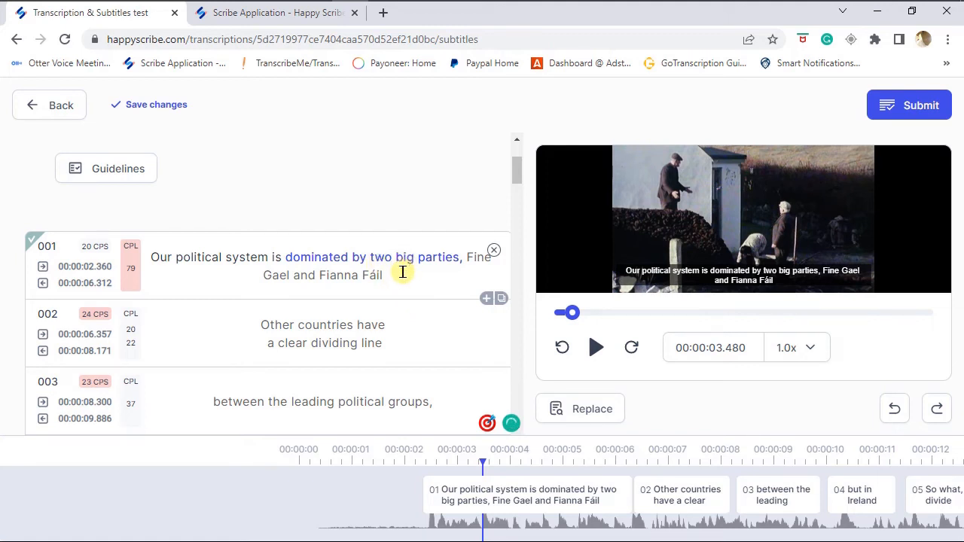
key(Return)
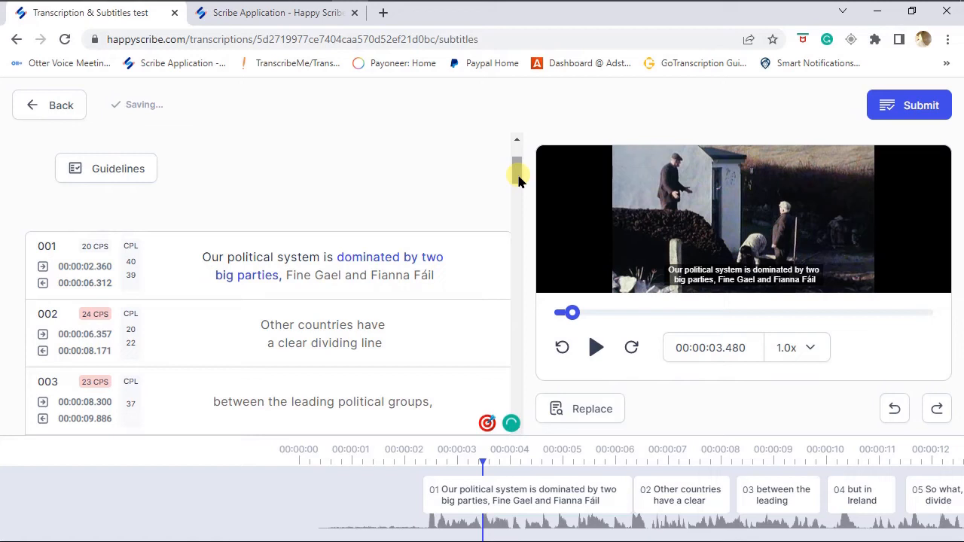
Review the CPS and CPL values of subtitles 001 to 005.
drag(518, 181, 518, 185)
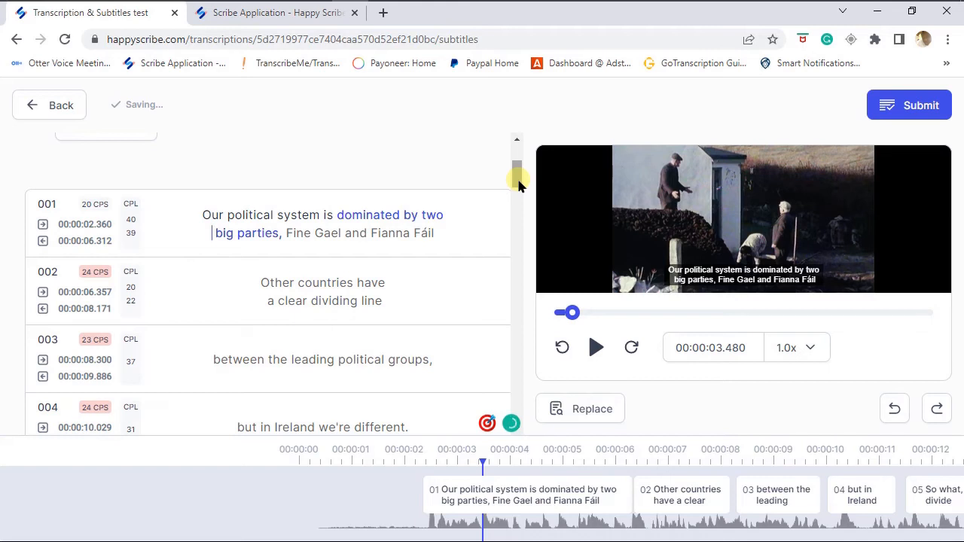
drag(518, 181, 517, 182)
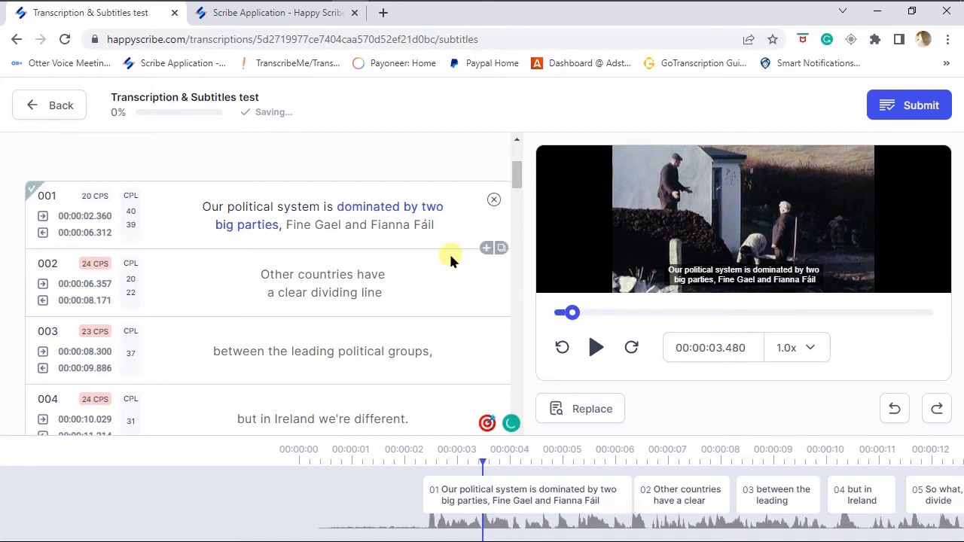
mouse_move(517, 174)
mouse_down()
mouse_move(516, 157)
mouse_move(520, 181)
mouse_up()
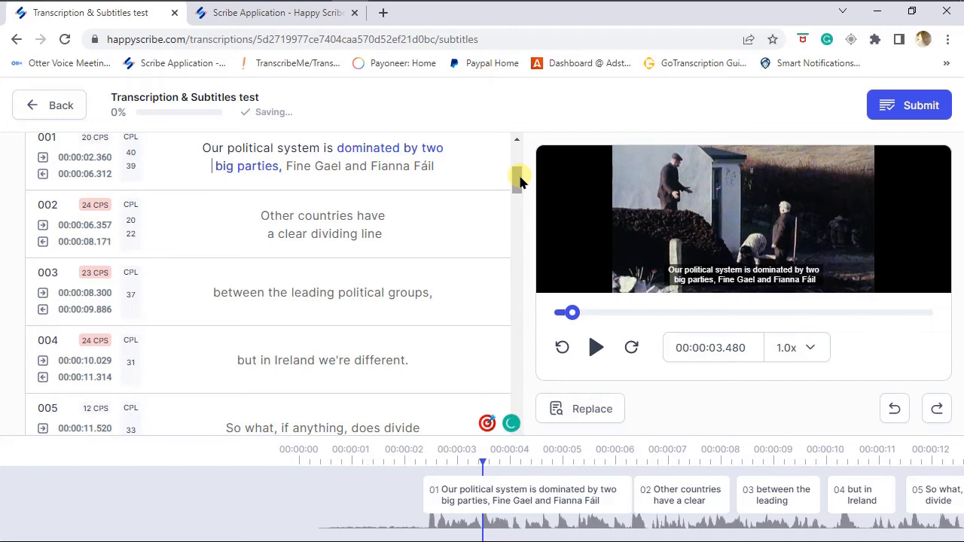
click(451, 148)
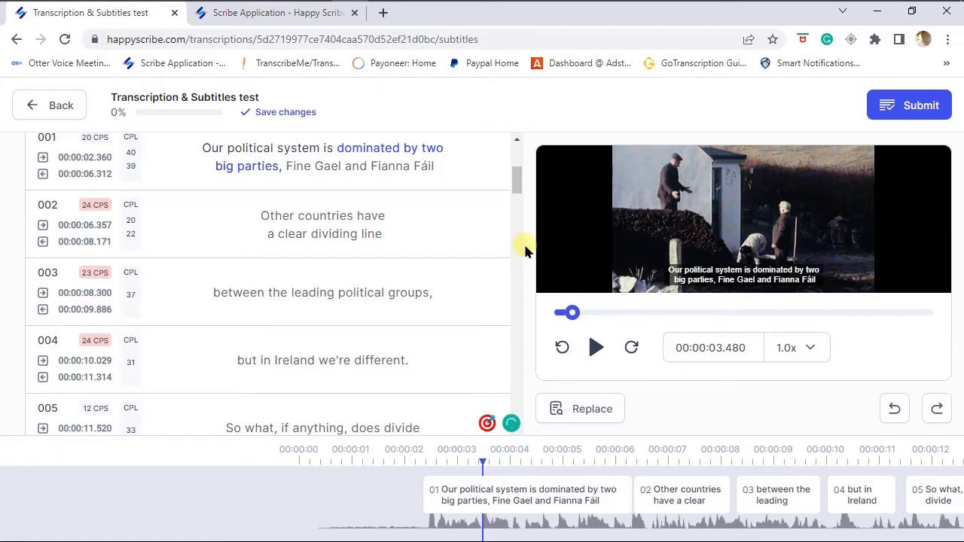
drag(517, 189, 517, 176)
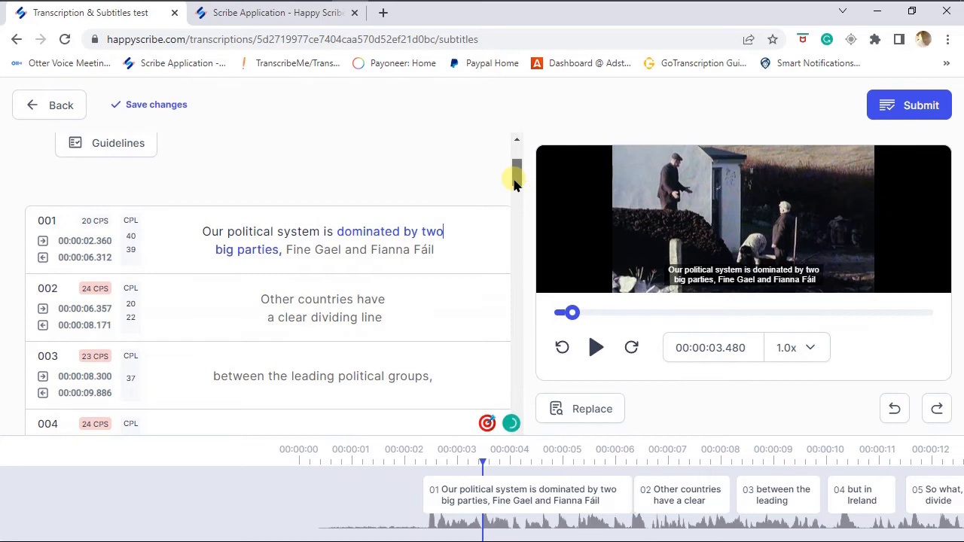
Rewind the test video from subtitle 001 to the beginning and try to play it.
click(372, 243)
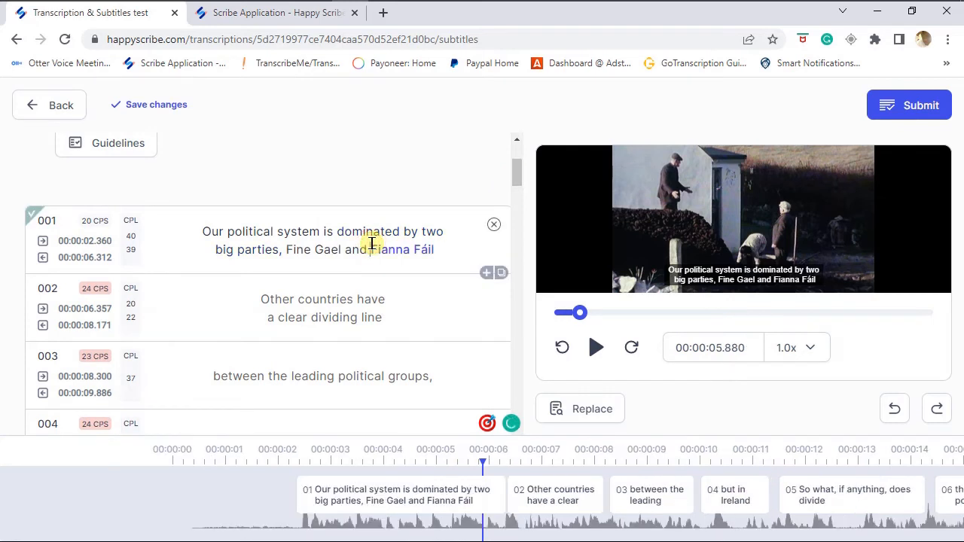
drag(578, 311, 557, 314)
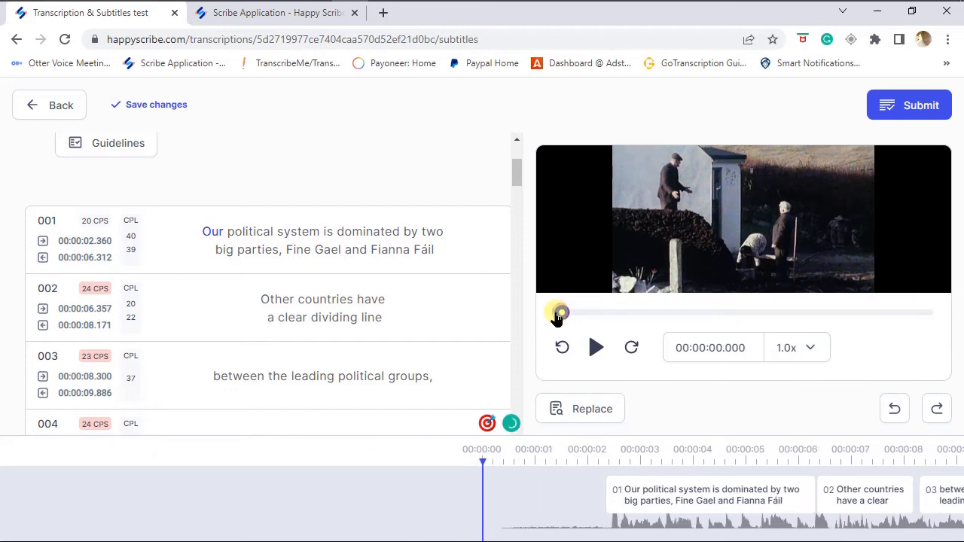
click(595, 348)
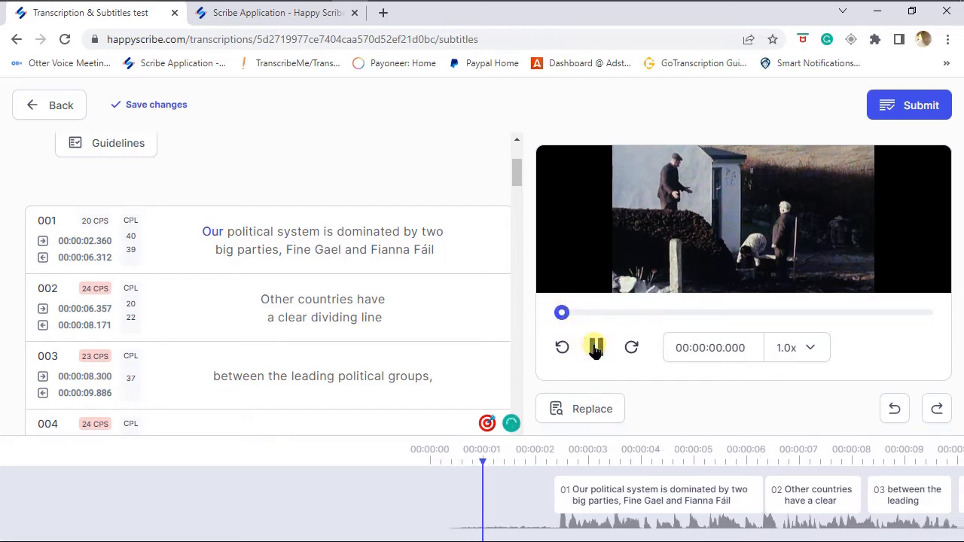
click(595, 348)
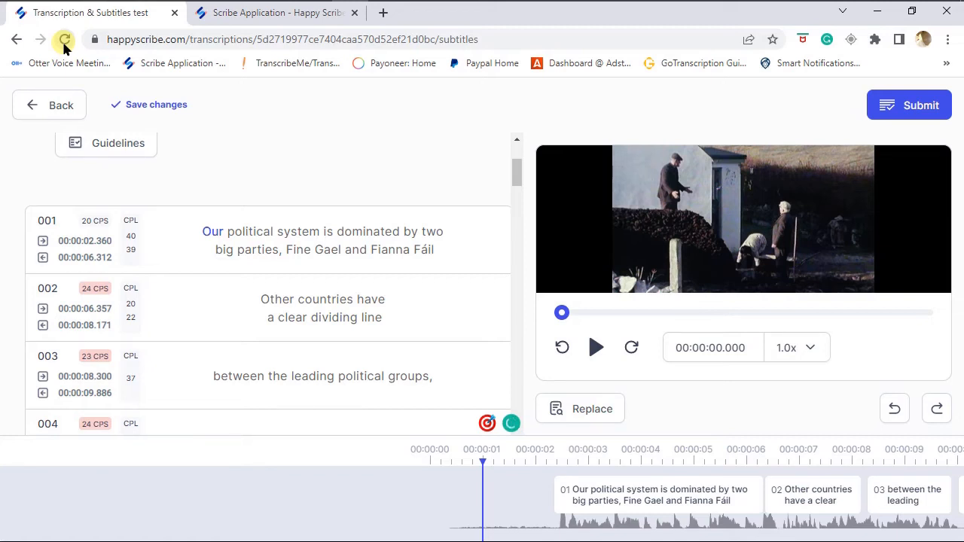
Reload the subtitle editor page, accepting the warning about unsaved changes, and return to subtitles 001 and 002.
click(64, 46)
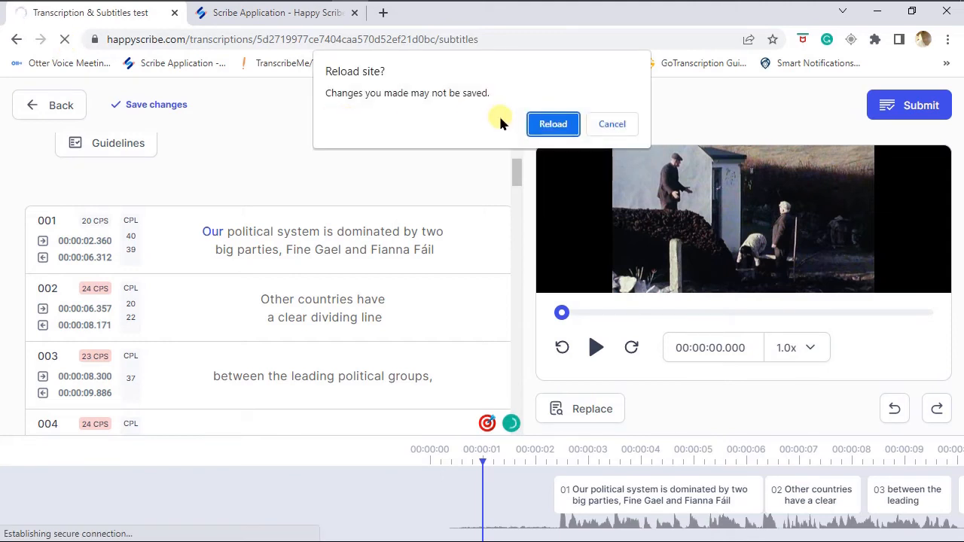
click(537, 125)
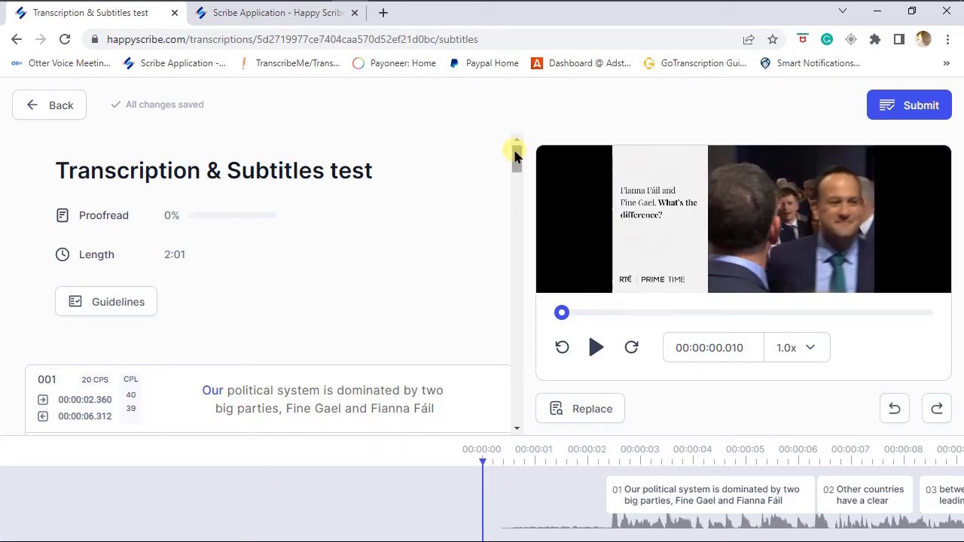
drag(515, 156, 515, 163)
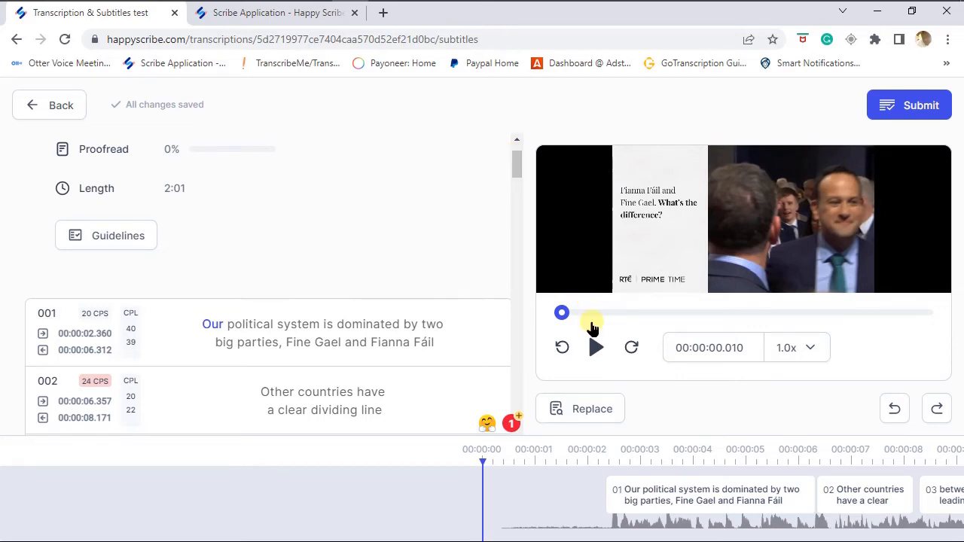
Play the test video from the start and raise the system volume while following the subtitles.
click(596, 346)
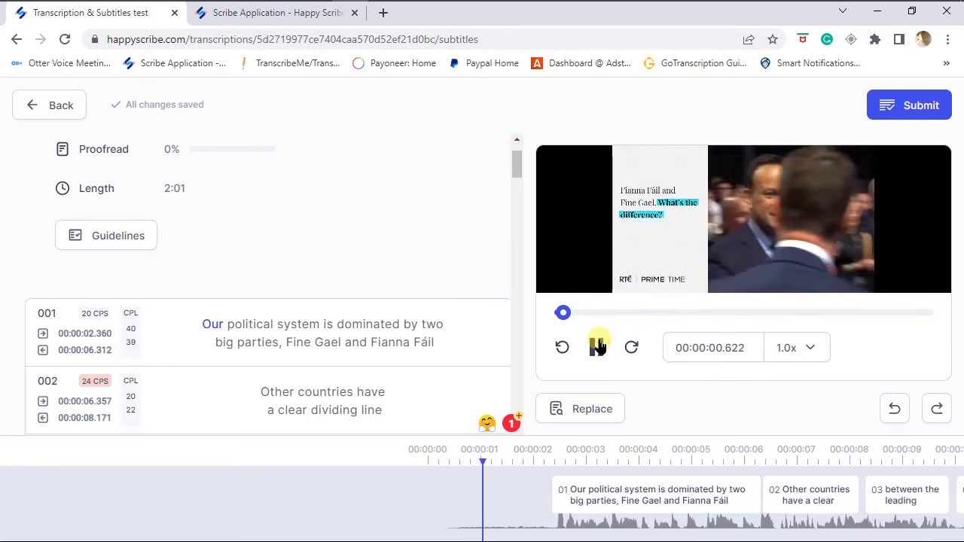
key(XF86AudioRaiseVolume)
key(XF86AudioRaiseVolume)
key(XF86AudioRaiseVolume)
key(XF86AudioRaiseVolume)
key(XF86AudioRaiseVolume)
key(XF86AudioRaiseVolume)
key(XF86AudioRaiseVolume)
key(XF86AudioRaiseVolume)
key(XF86AudioRaiseVolume)
key(XF86AudioRaiseVolume)
key(XF86AudioRaiseVolume)
key(XF86AudioRaiseVolume)
key(XF86AudioRaiseVolume)
key(XF86AudioRaiseVolume)
key(XF86AudioRaiseVolume)
key(XF86AudioRaiseVolume)
key(XF86AudioRaiseVolume)
key(XF86AudioRaiseVolume)
key(XF86AudioRaiseVolume)
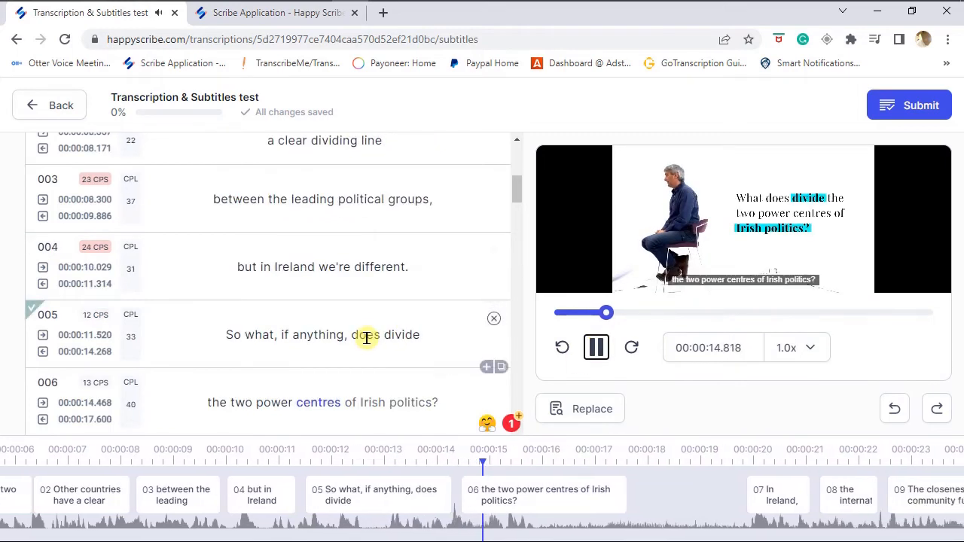
Replay the video from subtitles 004 and 003, and pause it after subtitle 006.
click(225, 265)
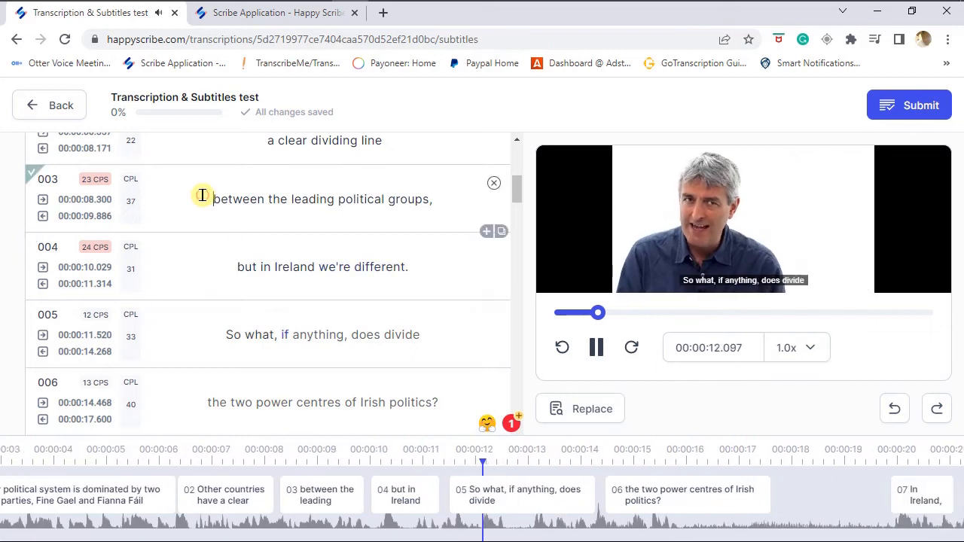
click(202, 195)
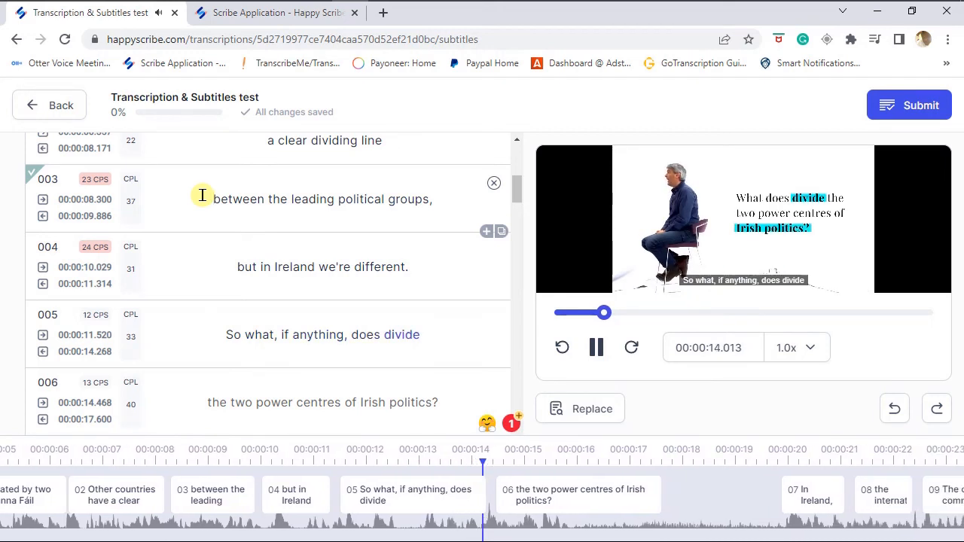
click(595, 349)
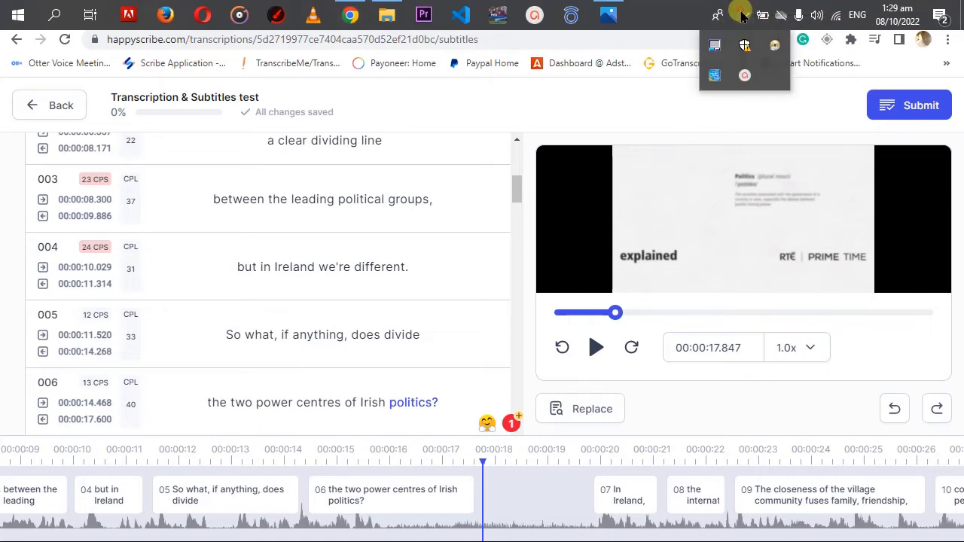
click(744, 76)
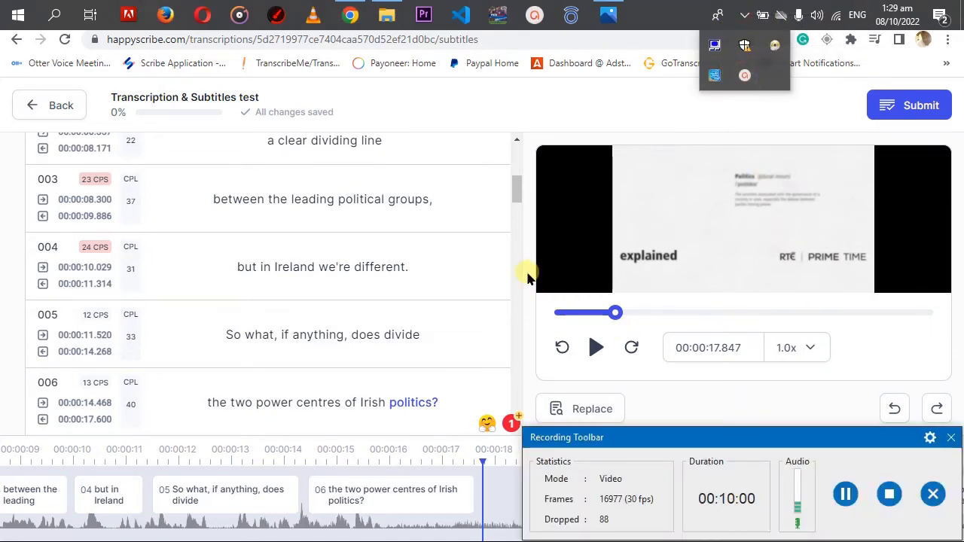
click(527, 277)
drag(891, 445, 891, 541)
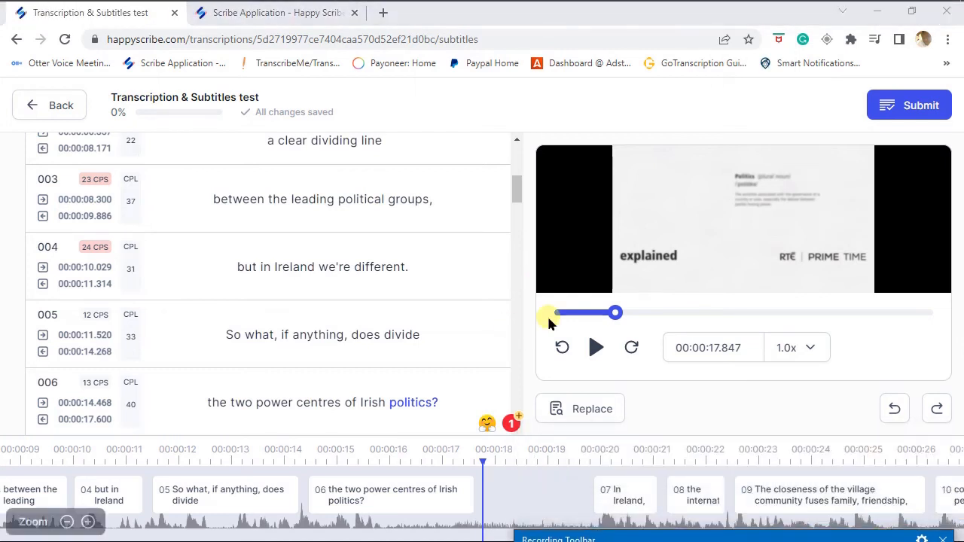
mouse_move(753, 536)
mouse_down()
mouse_move(744, 440)
mouse_move(741, 533)
mouse_up()
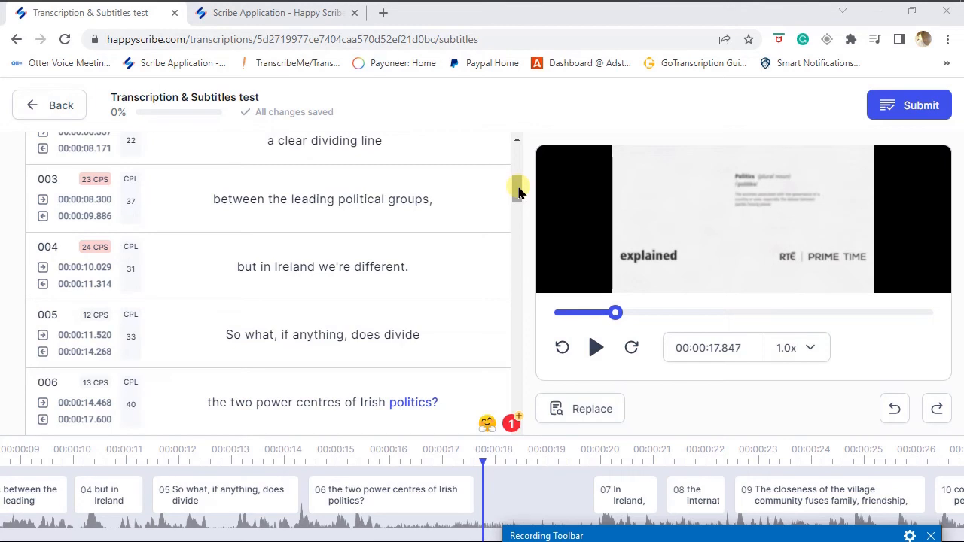
Open the guidelines page and read the Time Sync rules on CPS limits and on syncing subtitles with the audio.
click(264, 12)
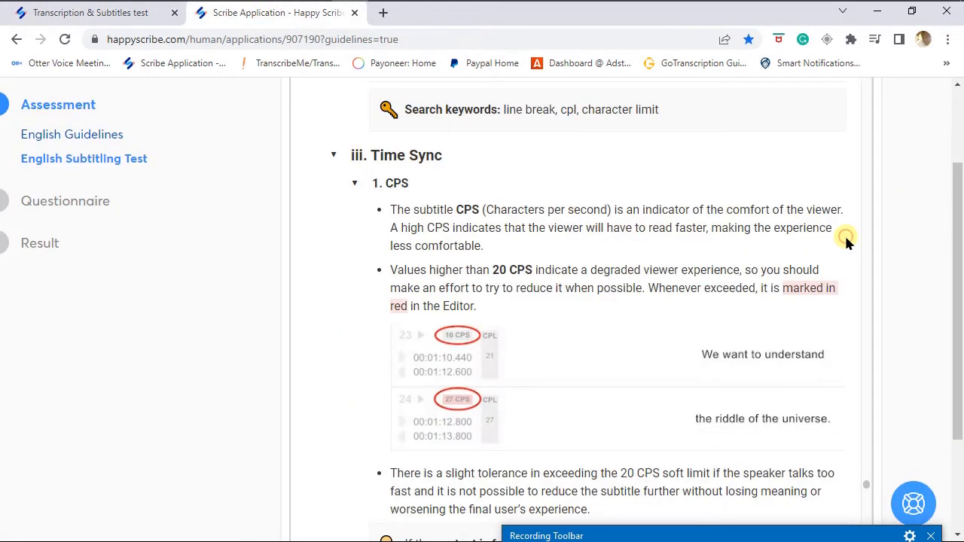
scroll(846, 240, down, 1)
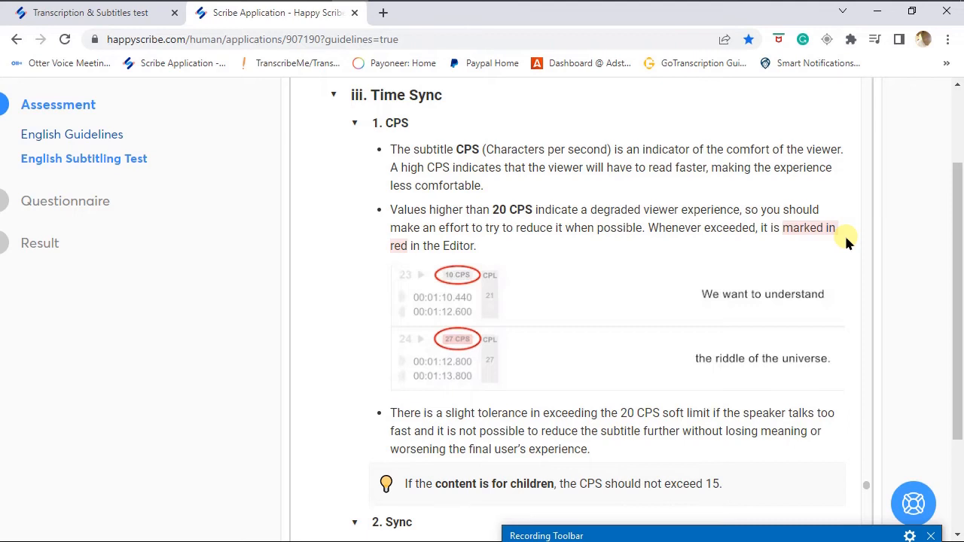
scroll(844, 234, down, 3)
scroll(844, 233, down, 2)
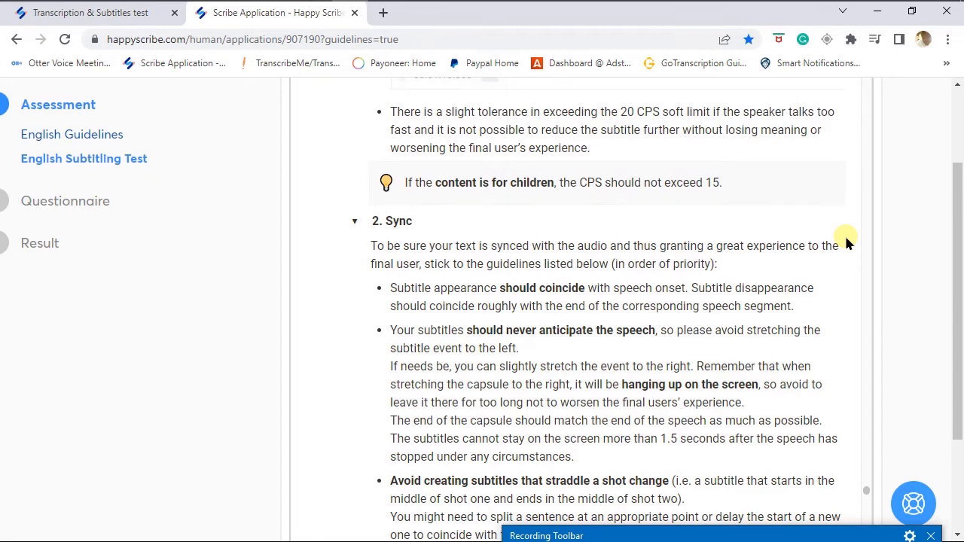
scroll(844, 234, down, 1)
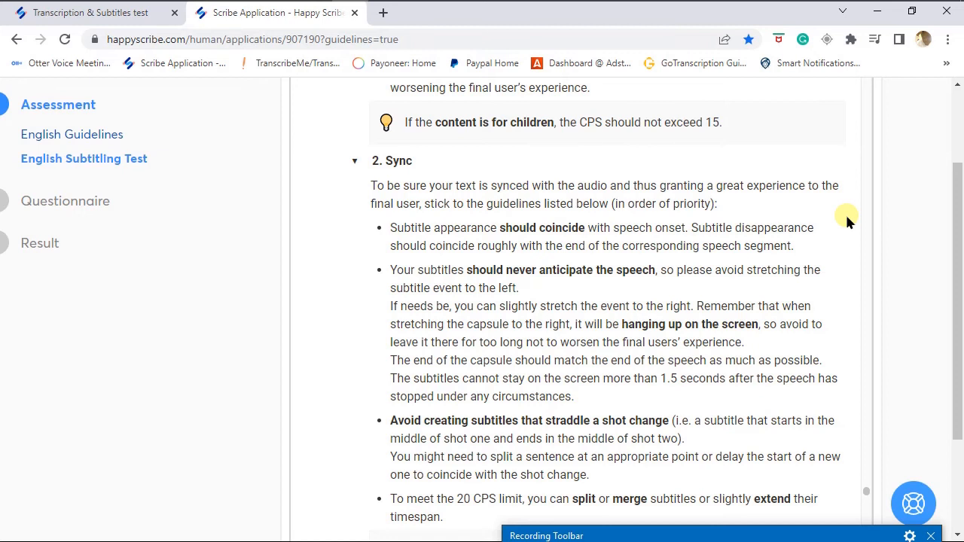
scroll(846, 217, down, 1)
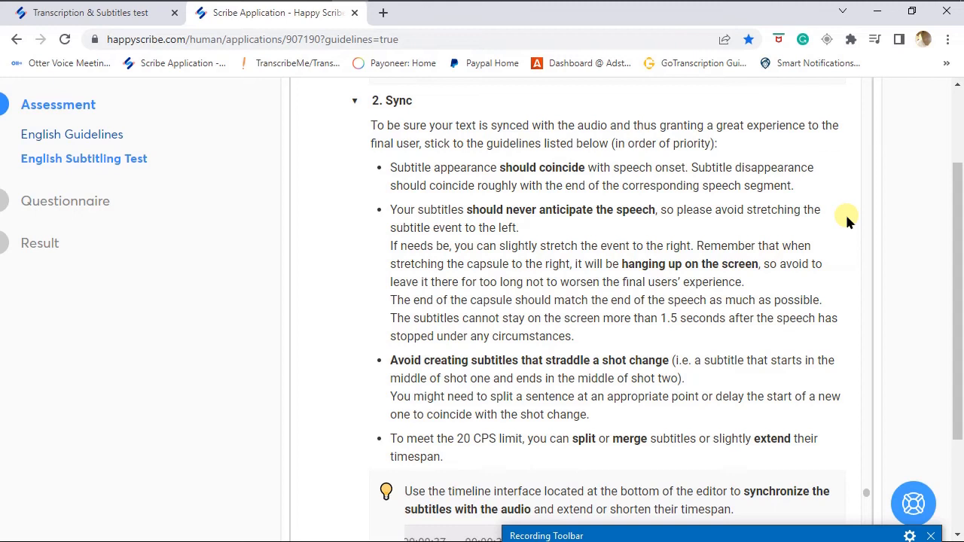
scroll(845, 218, down, 1)
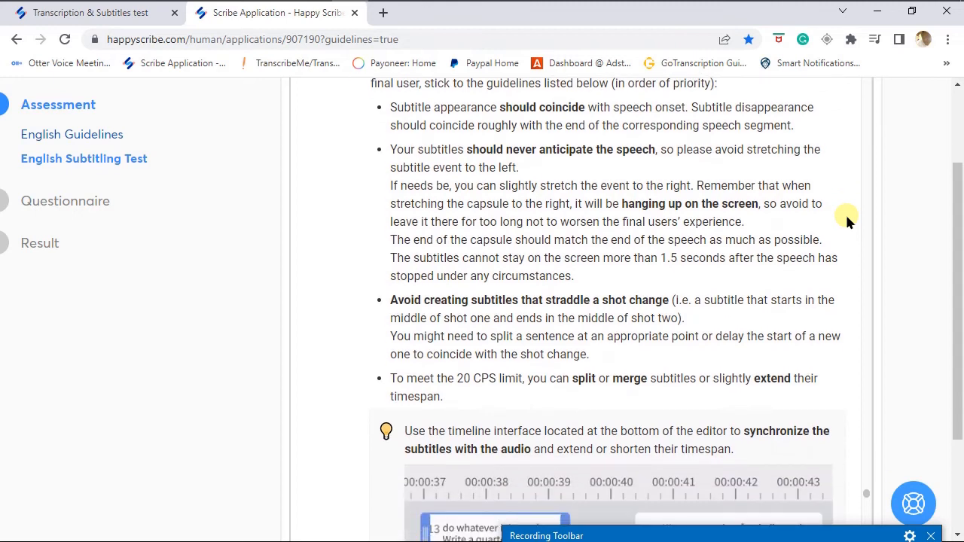
scroll(844, 219, down, 2)
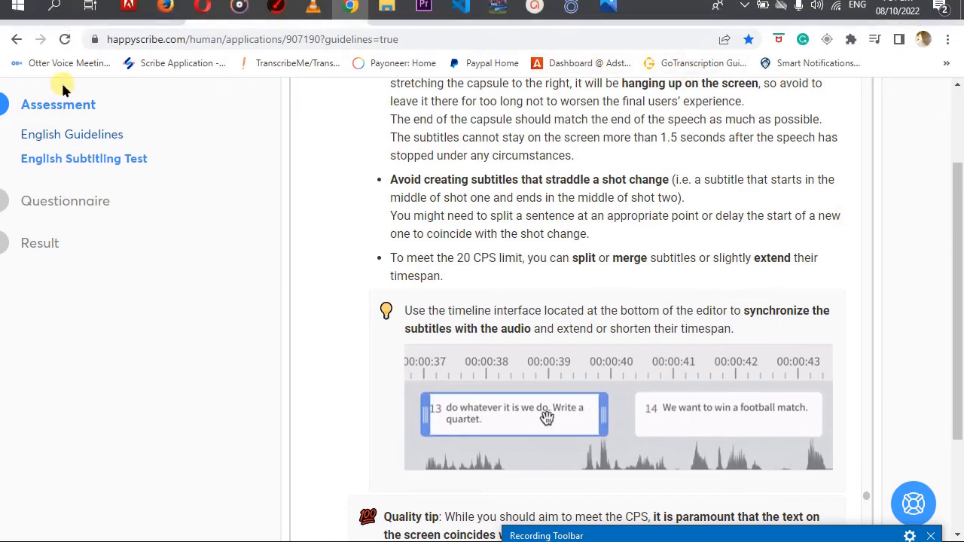
Return to the subtitle editor, play the video from the start at volume 100, and pause it during subtitle 002.
click(137, 19)
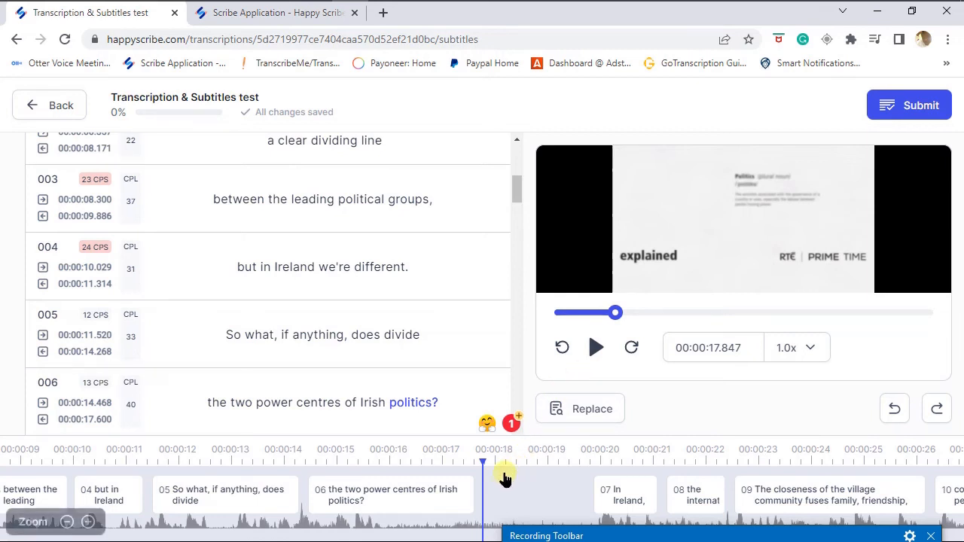
drag(516, 191, 515, 165)
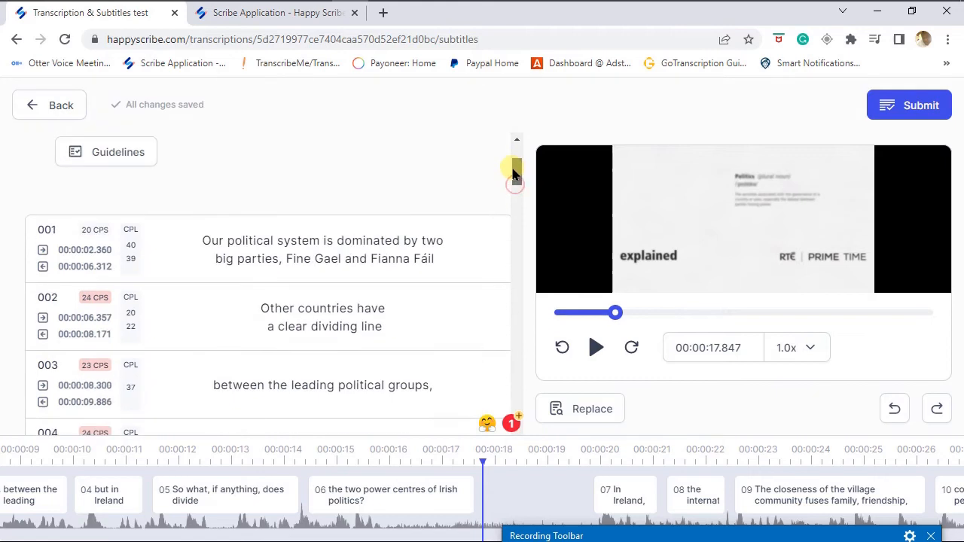
click(379, 233)
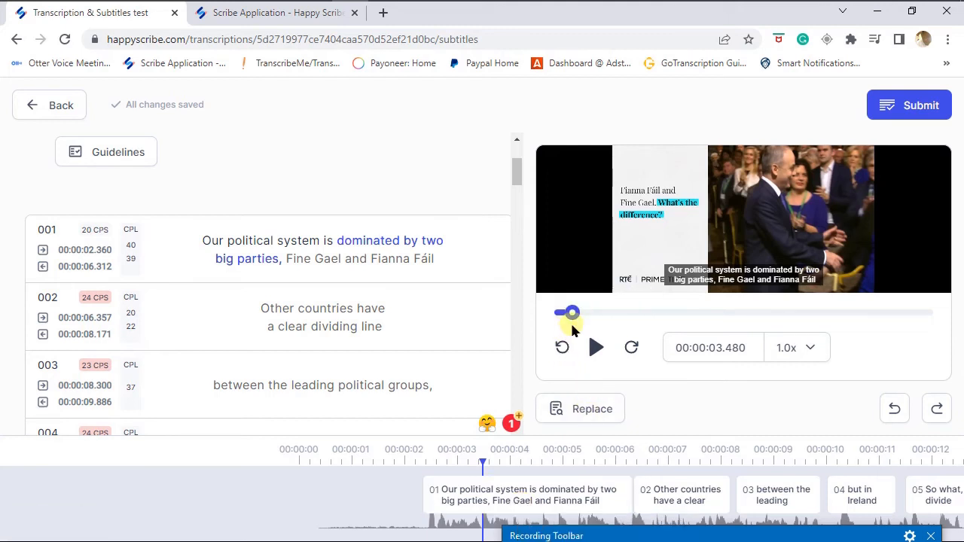
drag(572, 318, 559, 314)
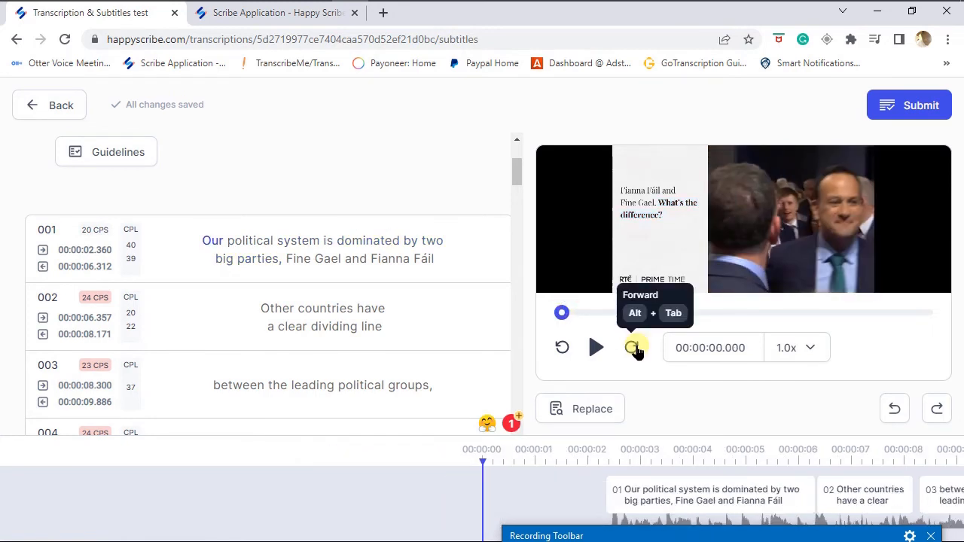
click(593, 349)
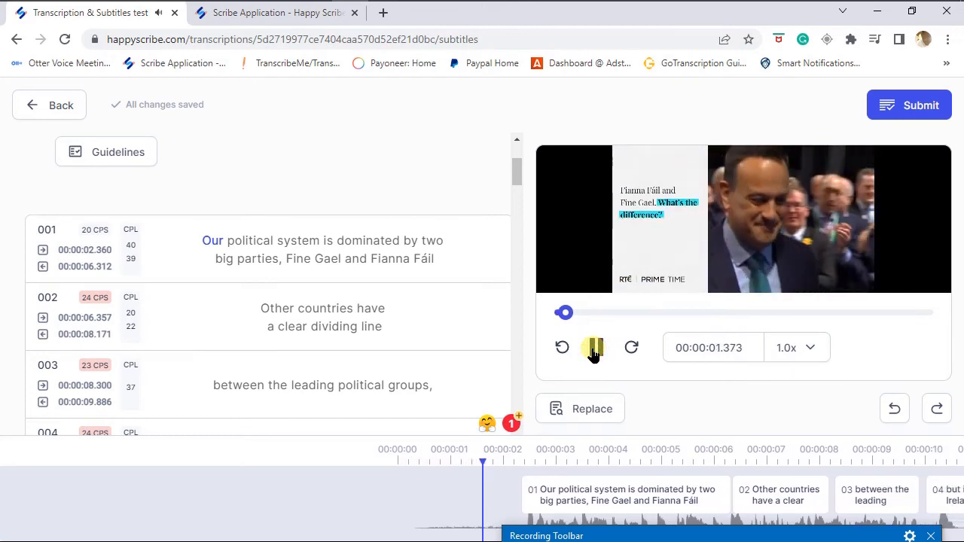
key(XF86AudioRaiseVolume)
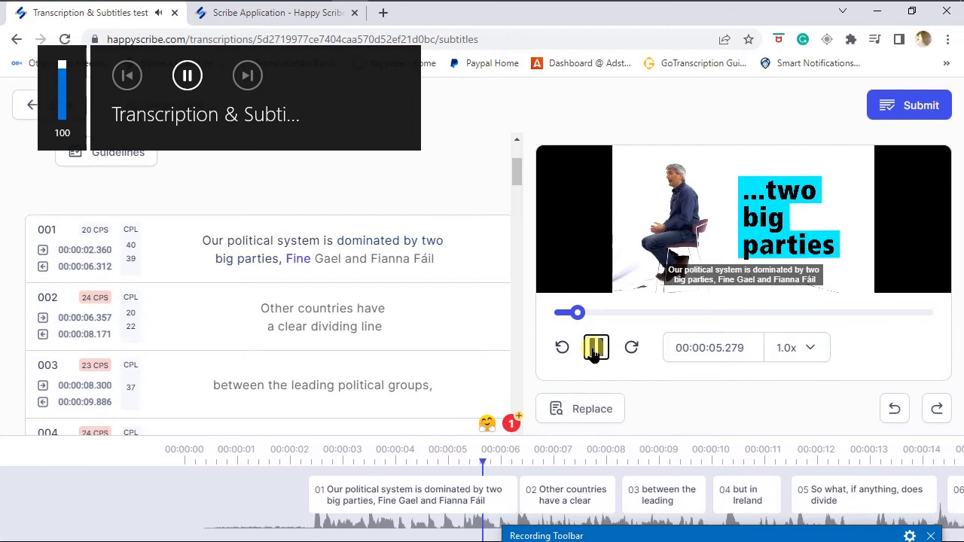
click(594, 348)
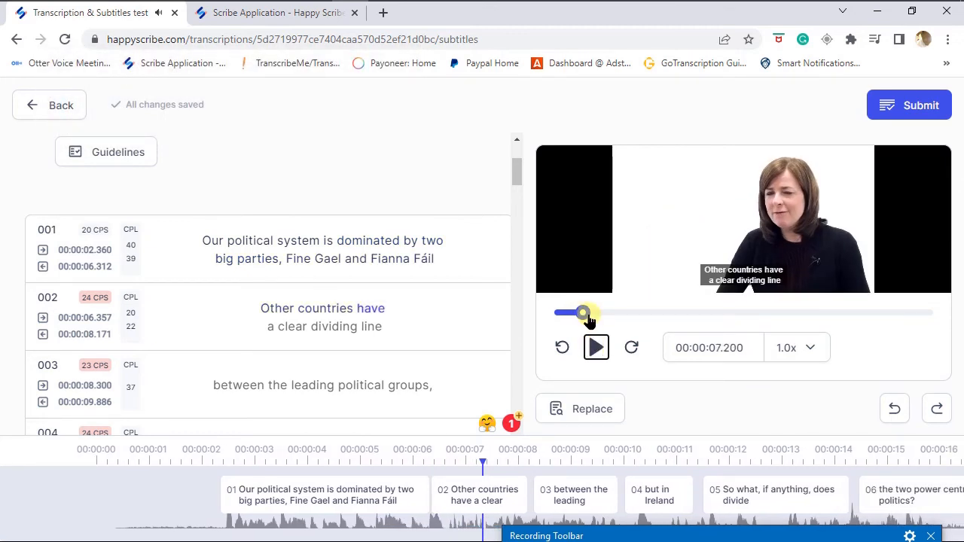
Replay the video from the beginning and pause it at the end of subtitle 003.
drag(584, 313, 556, 315)
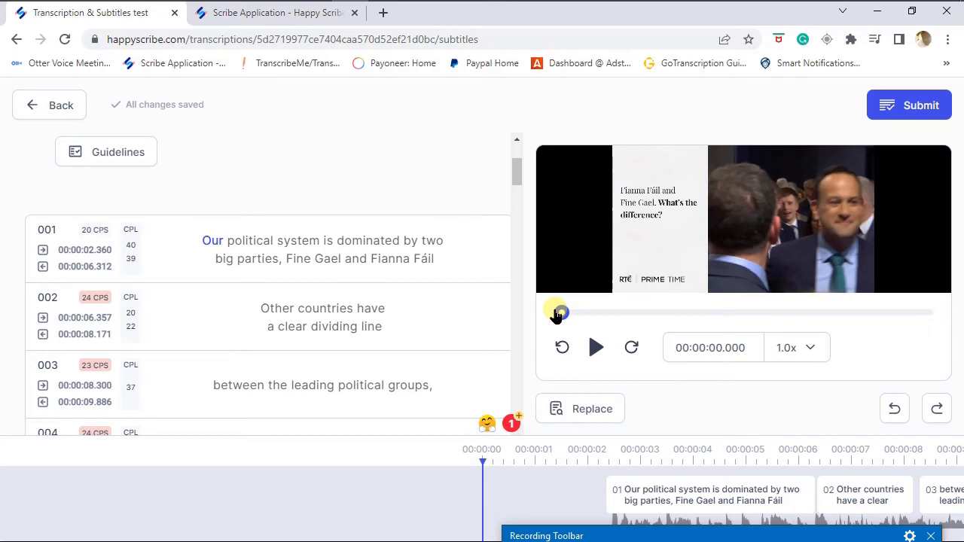
click(596, 346)
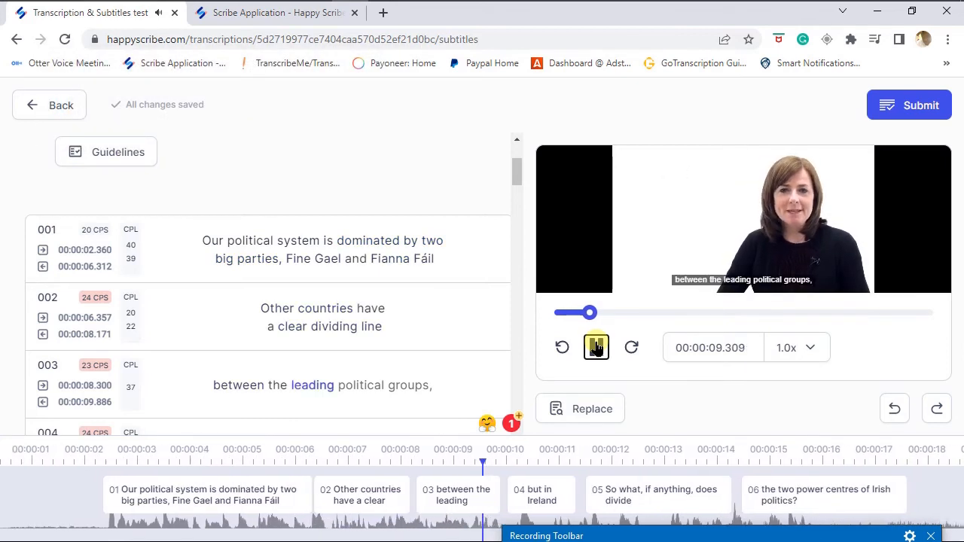
click(596, 347)
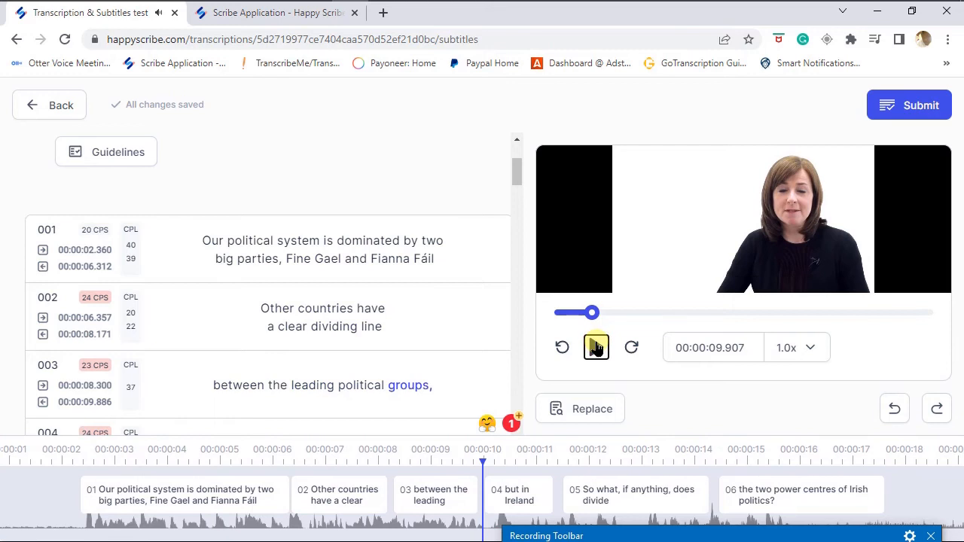
Check subtitle 003 on the timeline, resume playback through subtitle 019, and replay the video from subtitle 015.
mouse_move(470, 494)
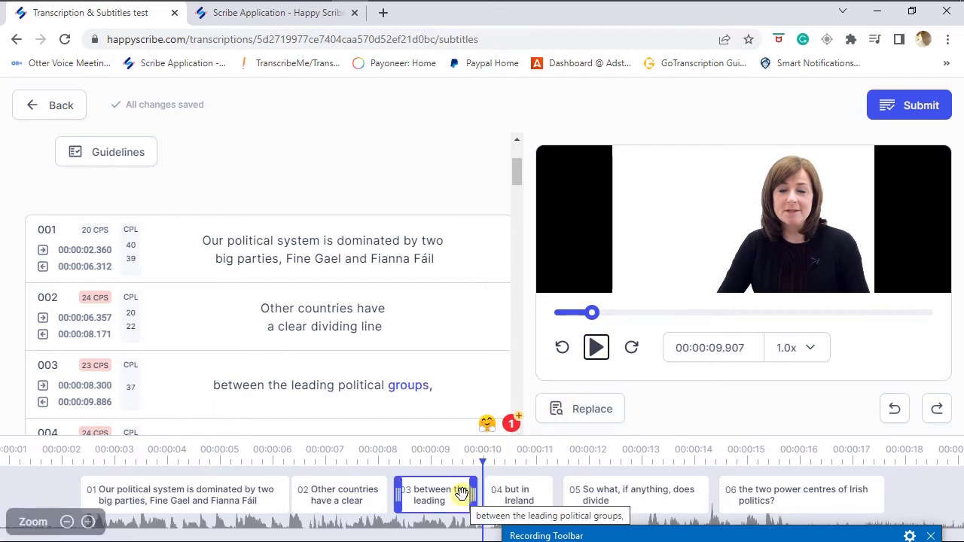
click(595, 346)
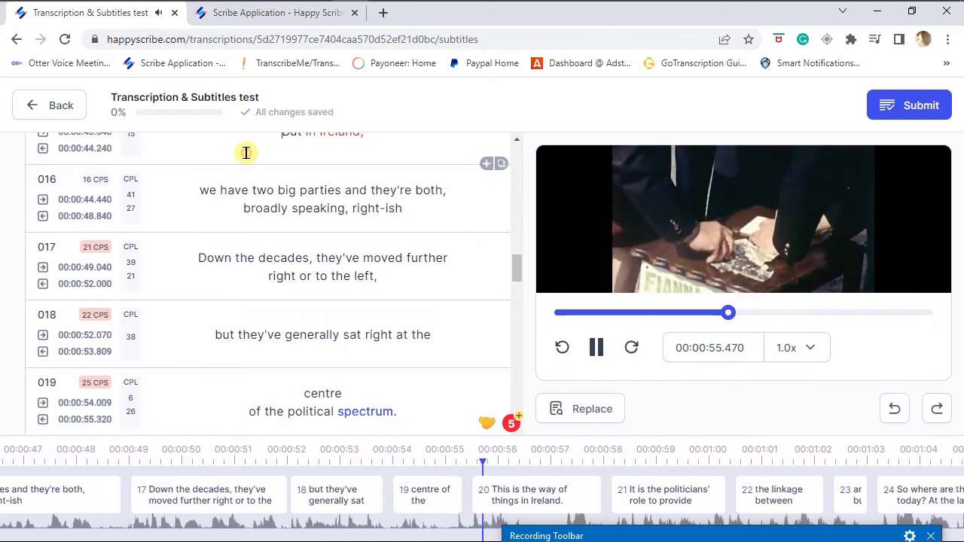
click(246, 153)
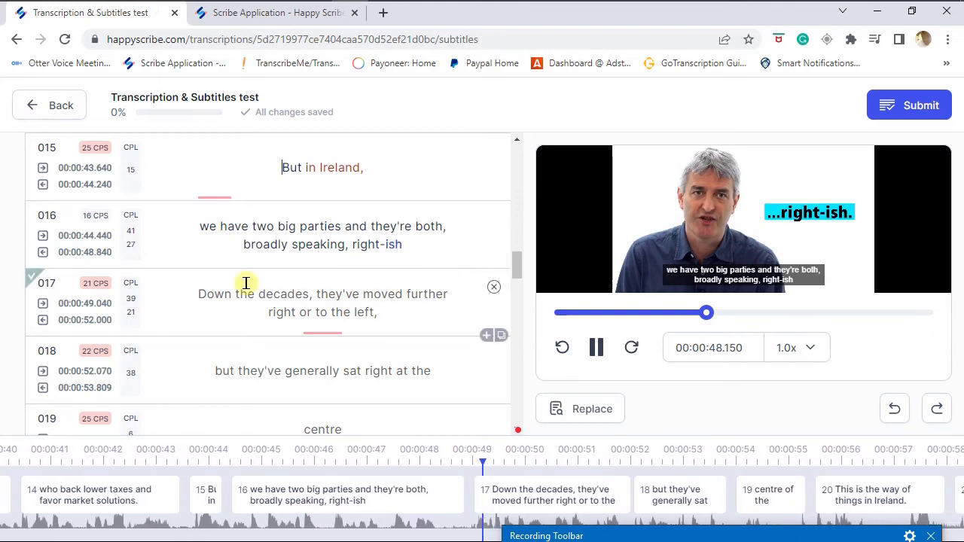
Continue playing the video from around subtitle 017 and follow the subtitles through to the last one, 042.
click(193, 292)
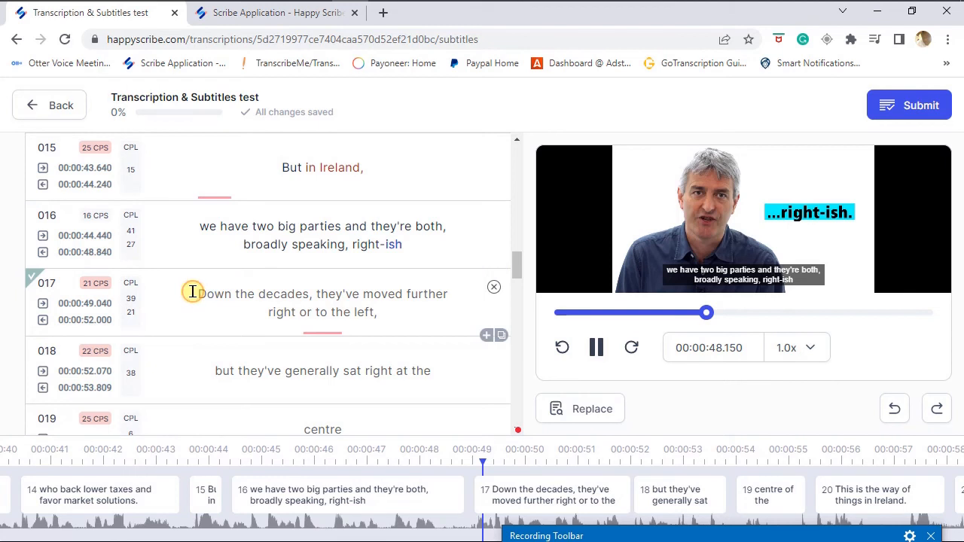
click(588, 351)
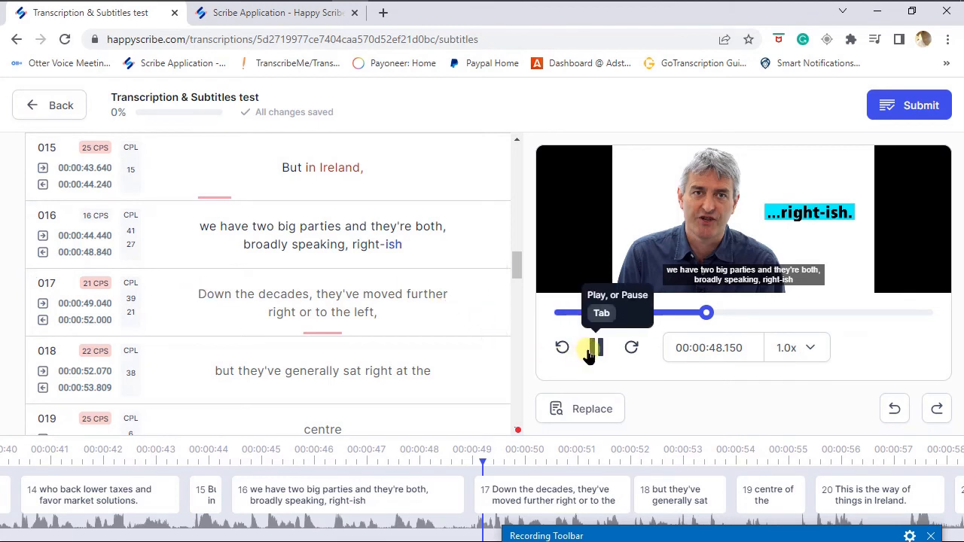
click(589, 352)
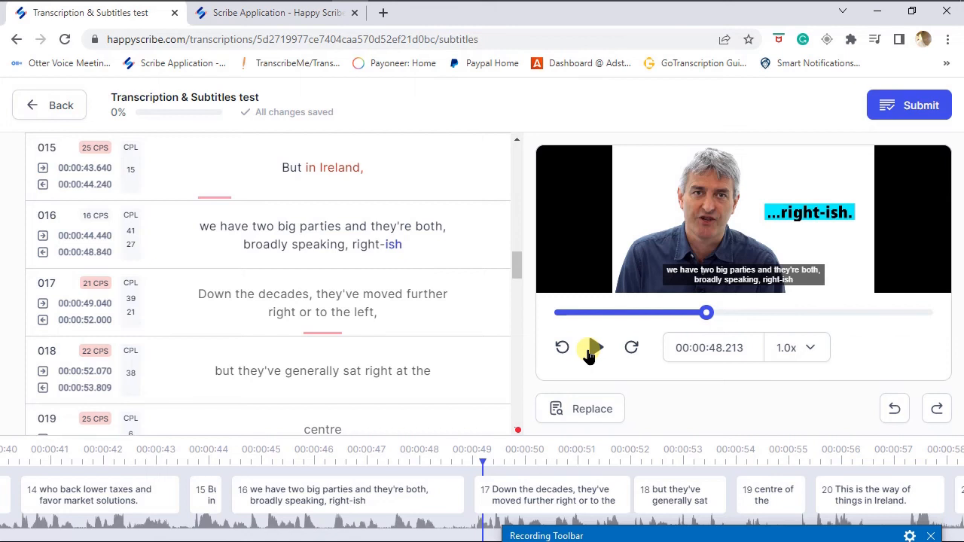
click(589, 352)
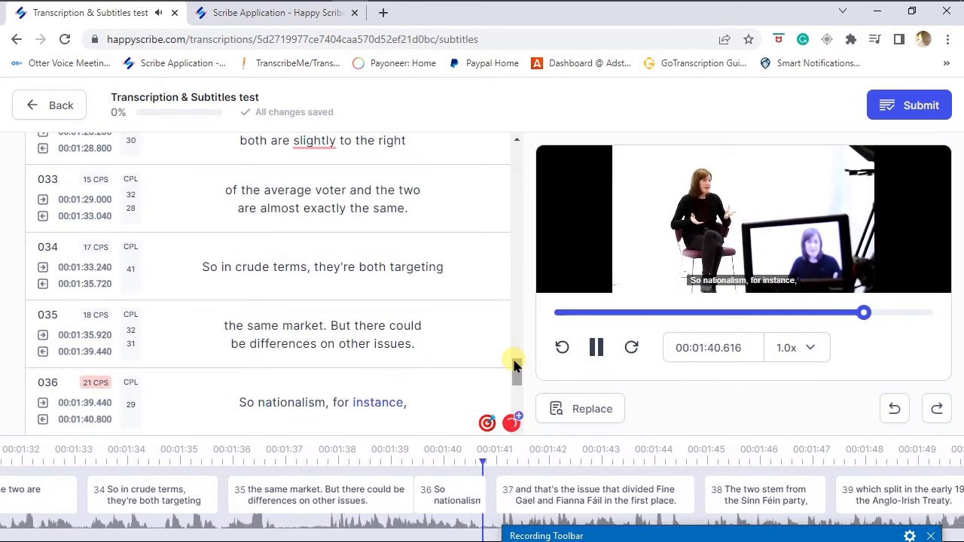
drag(514, 366, 518, 387)
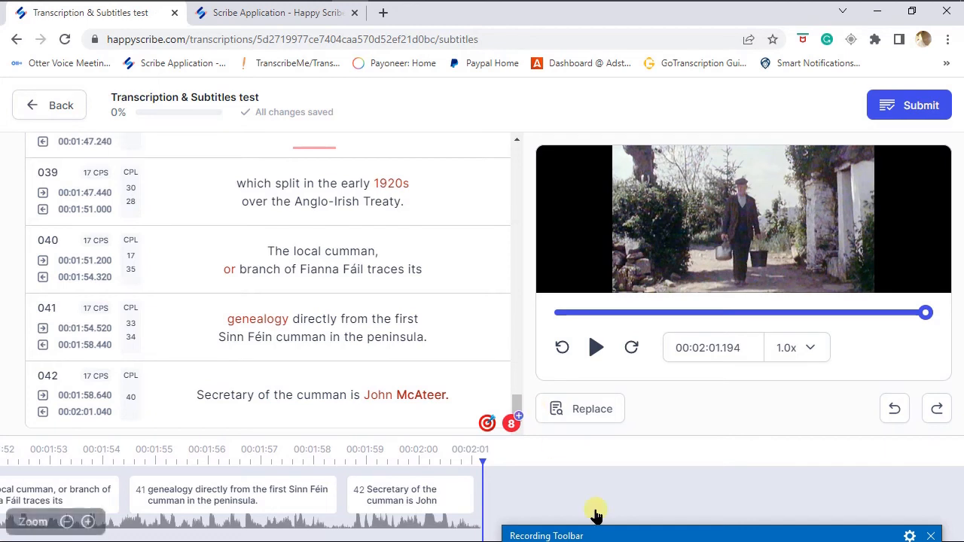
drag(609, 536, 611, 463)
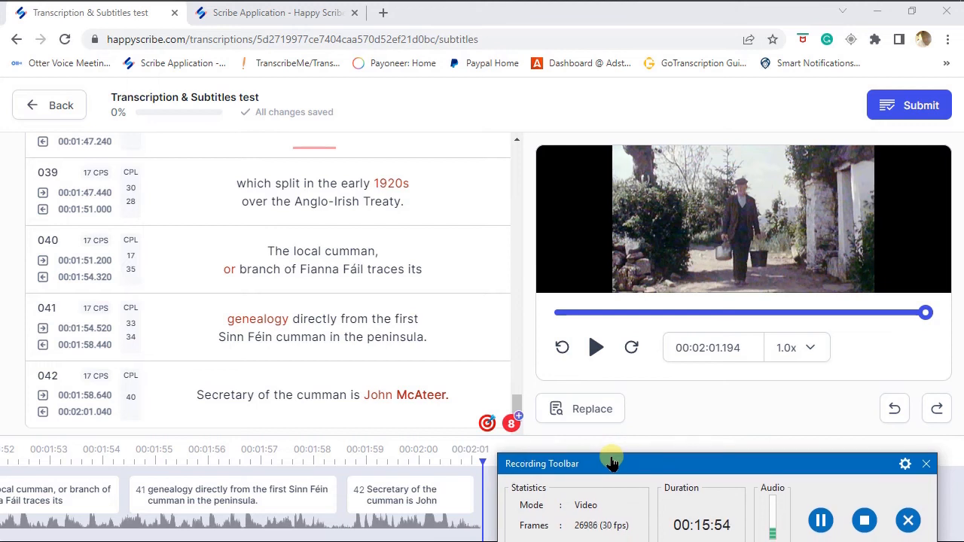
drag(612, 463, 611, 529)
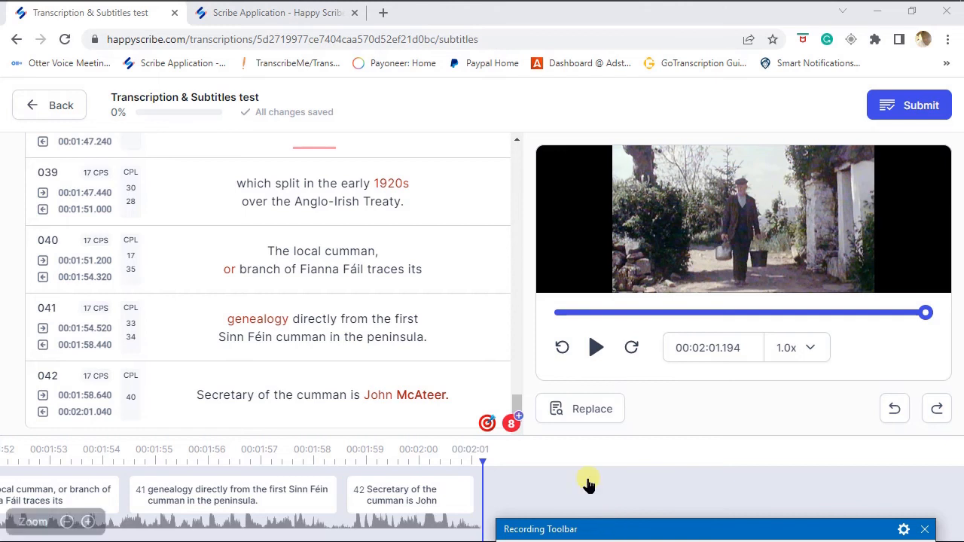
click(516, 404)
drag(516, 404, 518, 260)
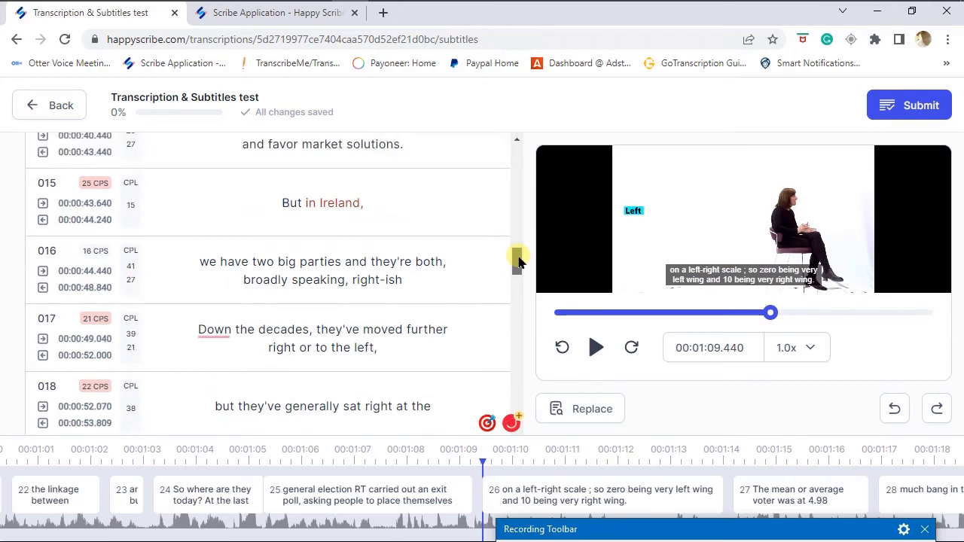
drag(518, 260, 517, 182)
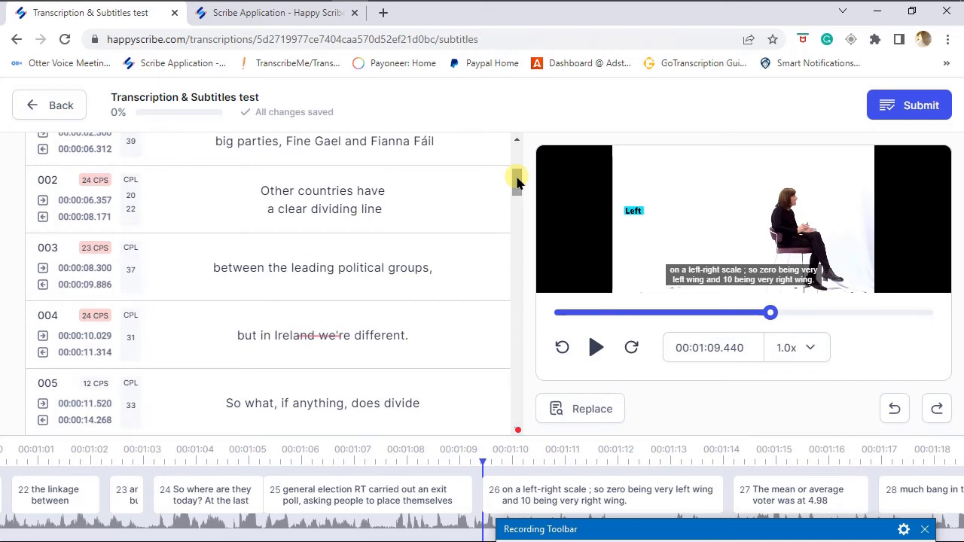
click(636, 536)
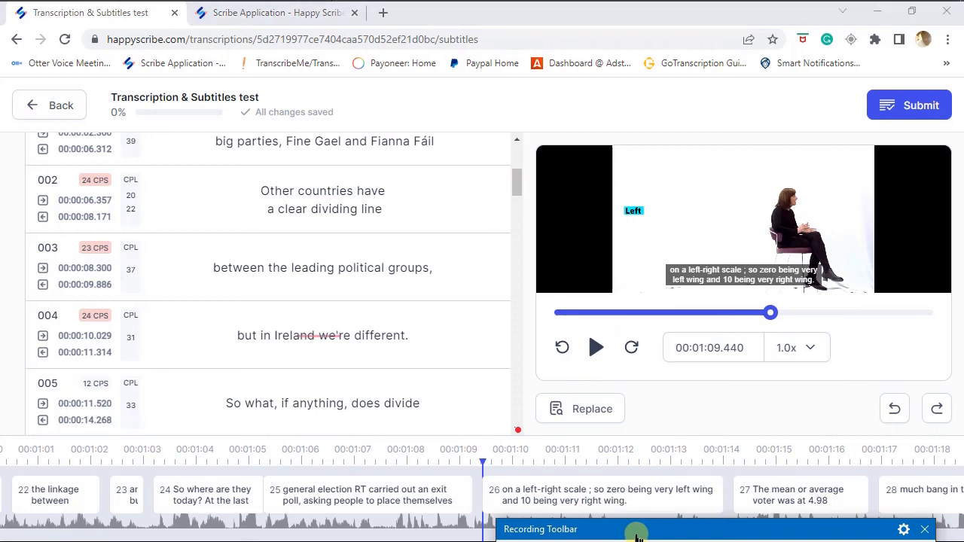
drag(637, 536, 623, 466)
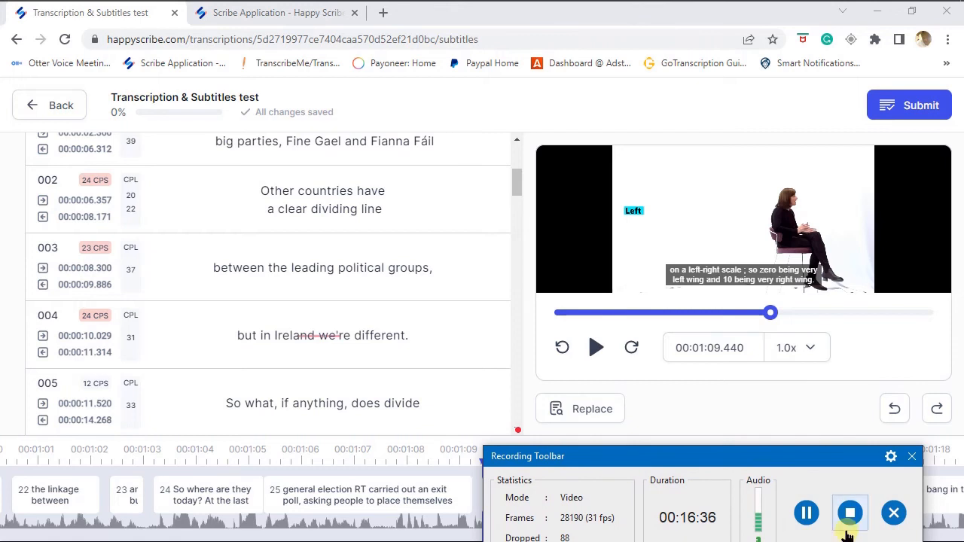
click(806, 512)
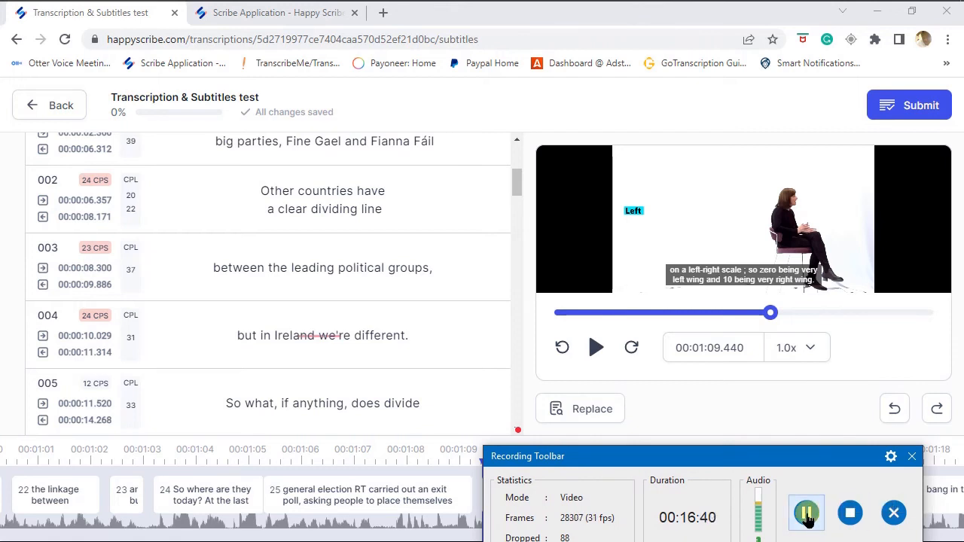
click(806, 513)
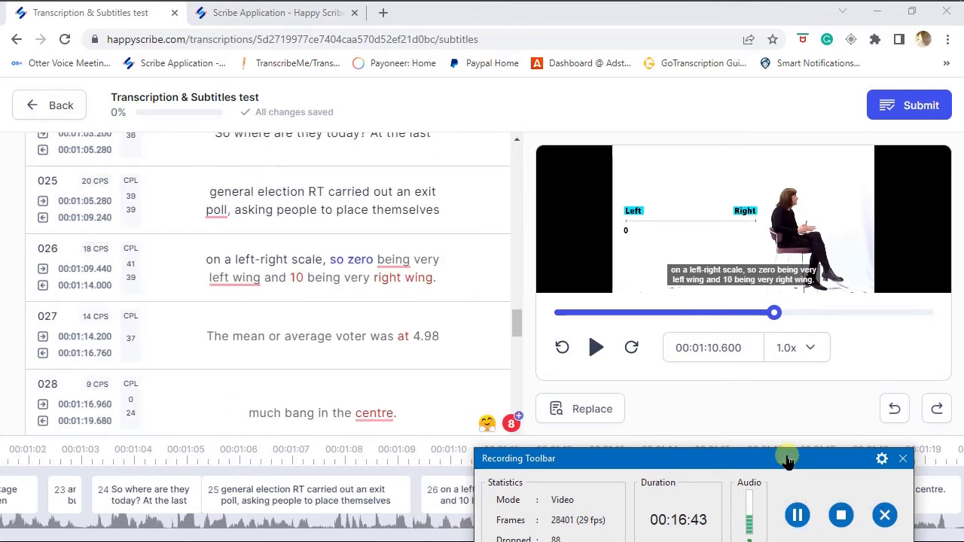
drag(788, 460, 764, 538)
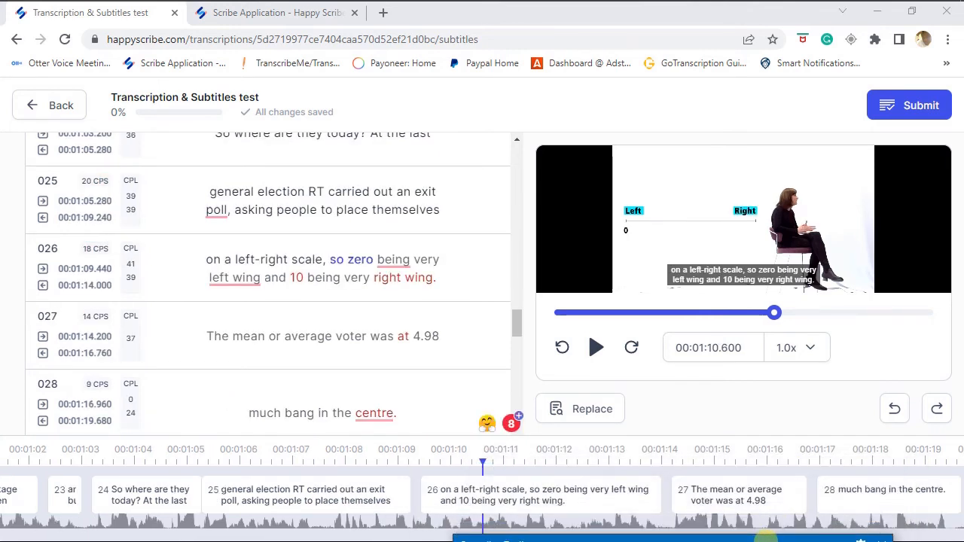
Return to the start of the subtitle list, play the video from 00:00:00.000, and pause it just after subtitle 001 begins.
click(593, 510)
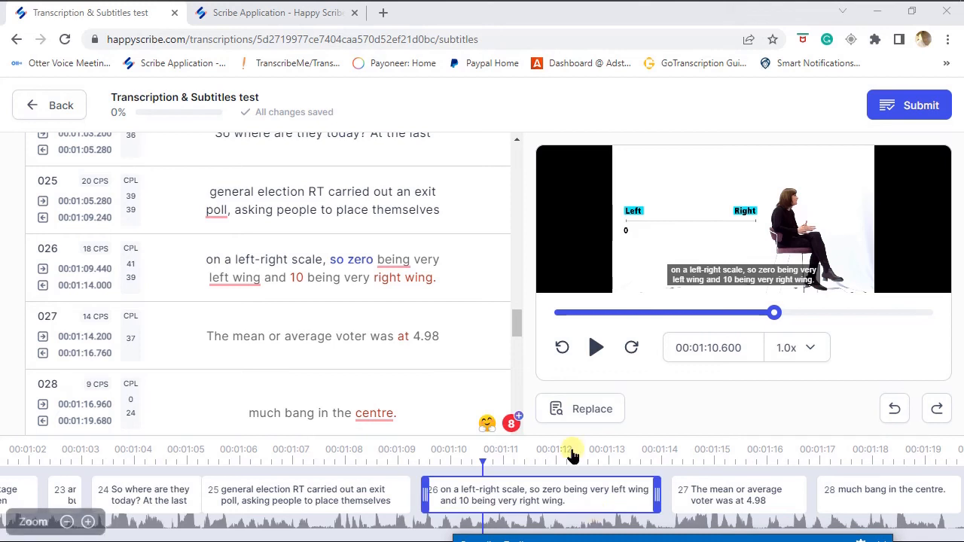
drag(517, 316, 517, 150)
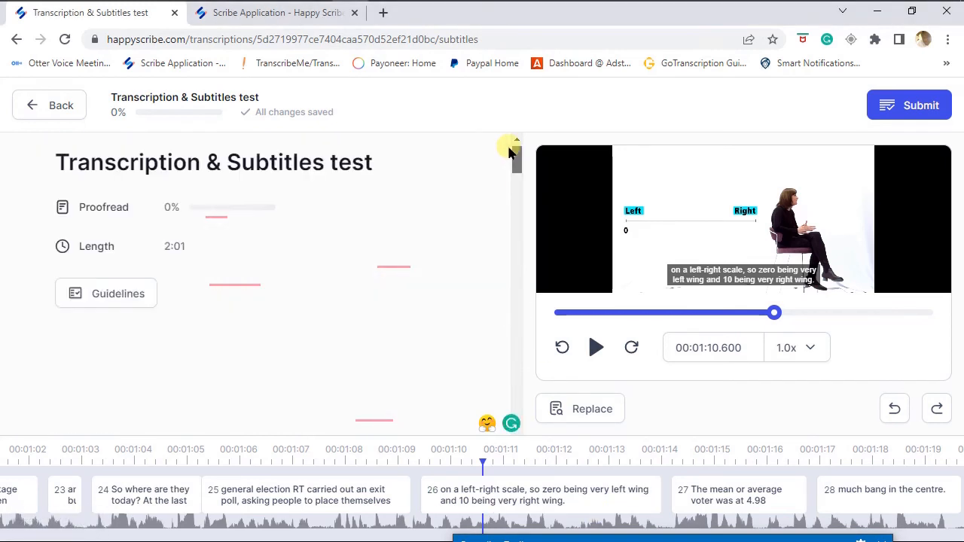
scroll(509, 150, down, 1)
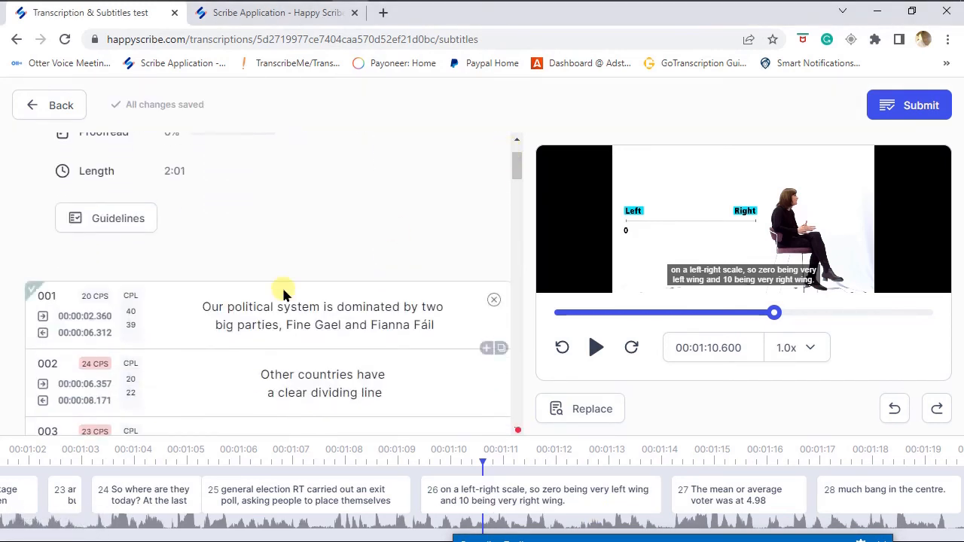
click(200, 313)
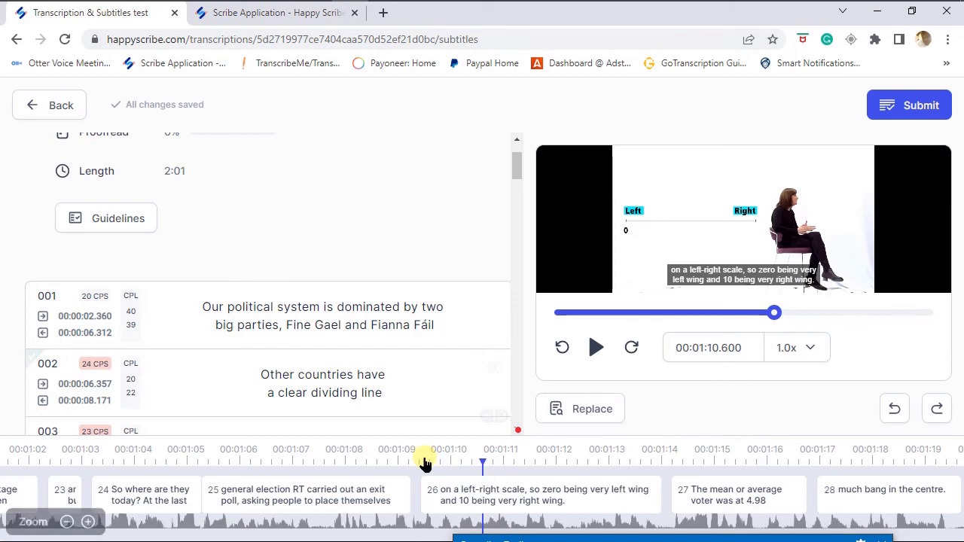
click(482, 462)
click(140, 488)
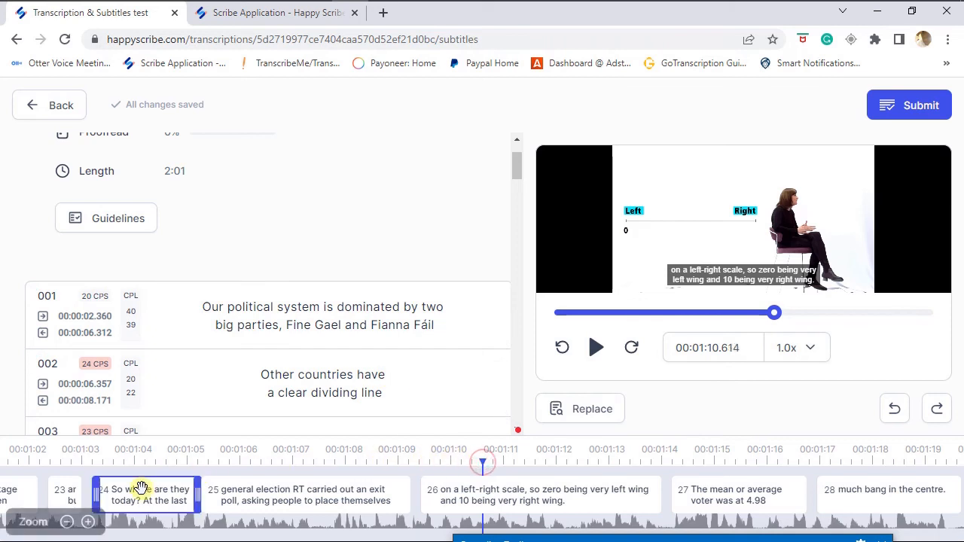
click(2, 497)
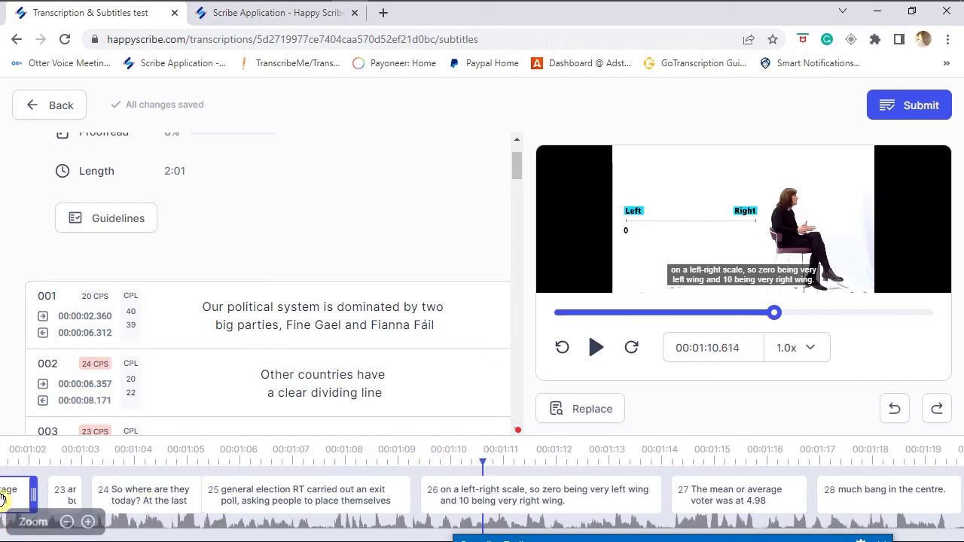
click(556, 314)
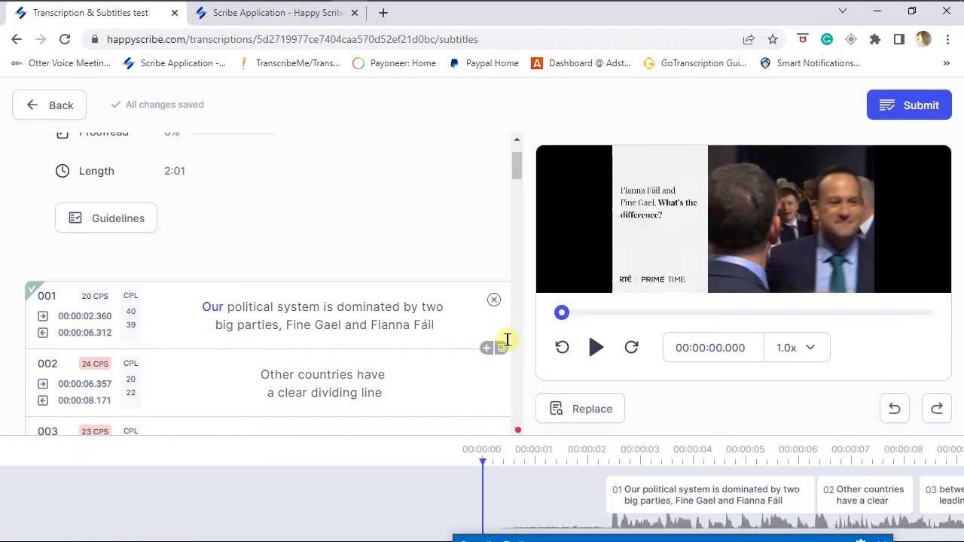
click(585, 355)
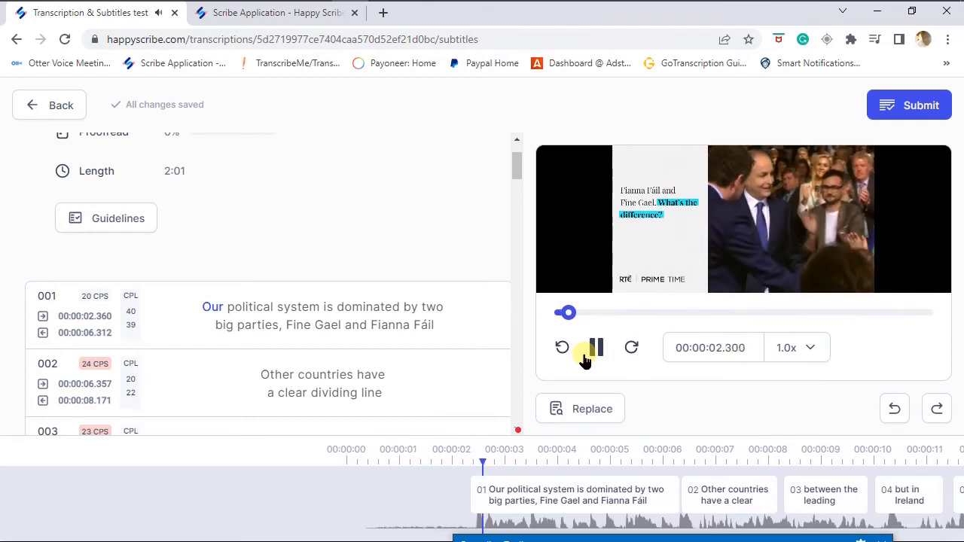
click(586, 354)
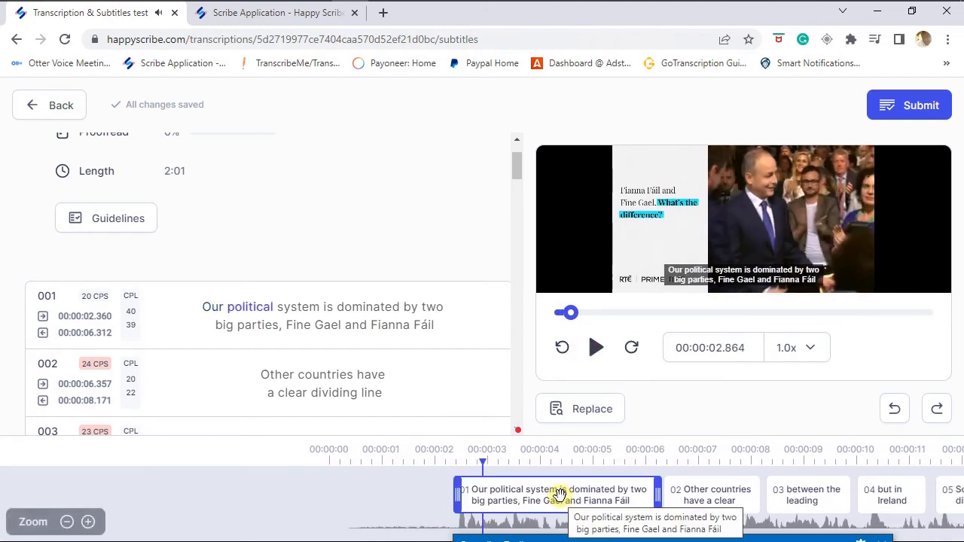
Try moving subtitle 001 on the timeline to start at 00:00:00.000, 00:00:02.186 and 00:00:02.100, and undo these moves.
drag(559, 495, 400, 505)
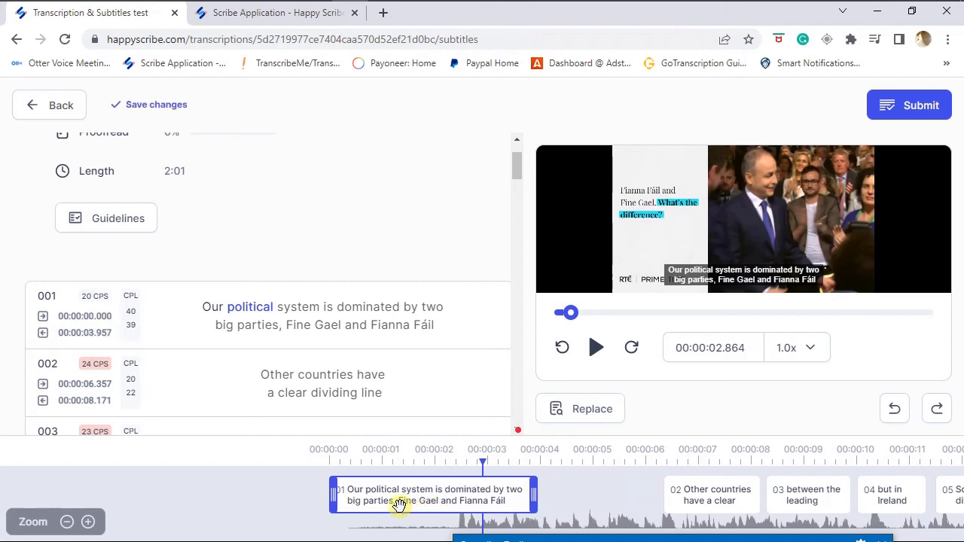
click(432, 335)
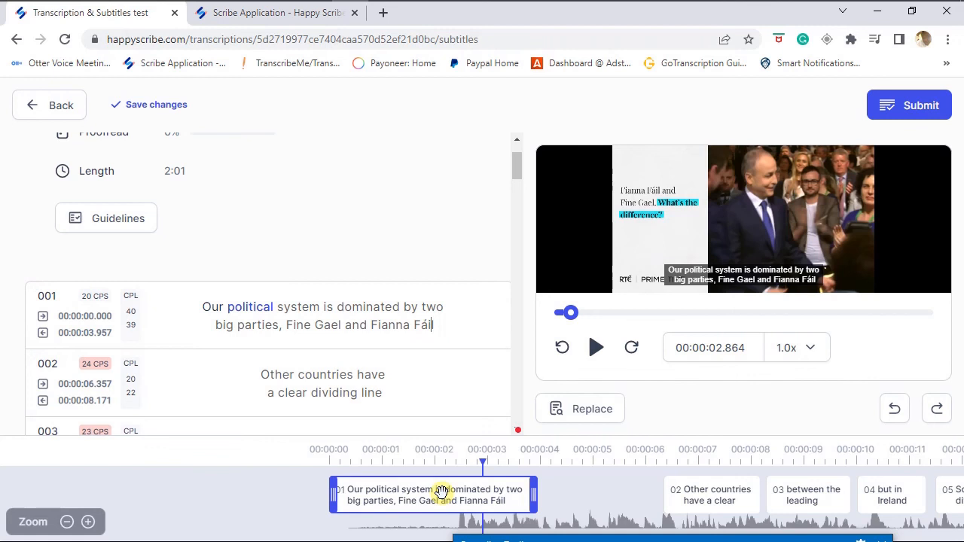
drag(441, 491, 556, 489)
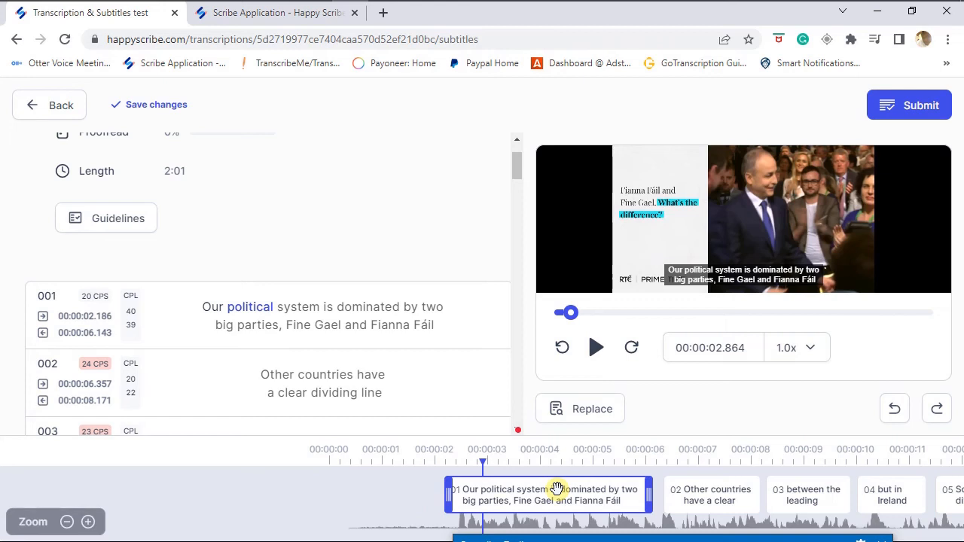
drag(556, 489, 547, 489)
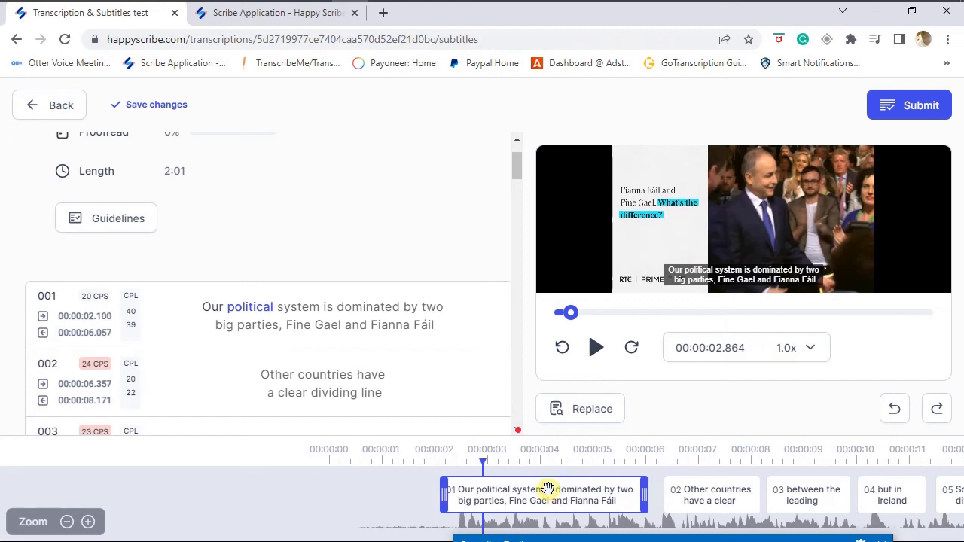
key(ctrl+z)
key(ctrl+z)
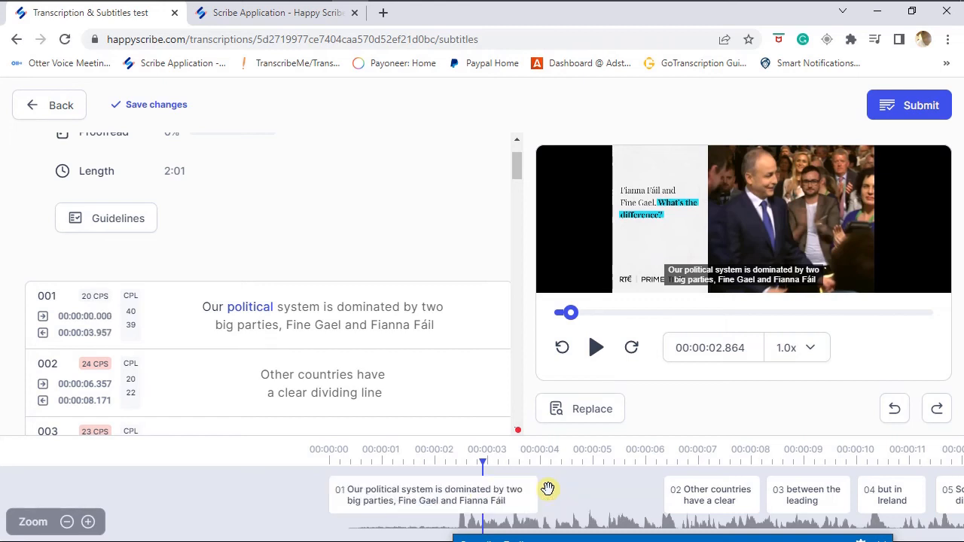
key(ctrl+z)
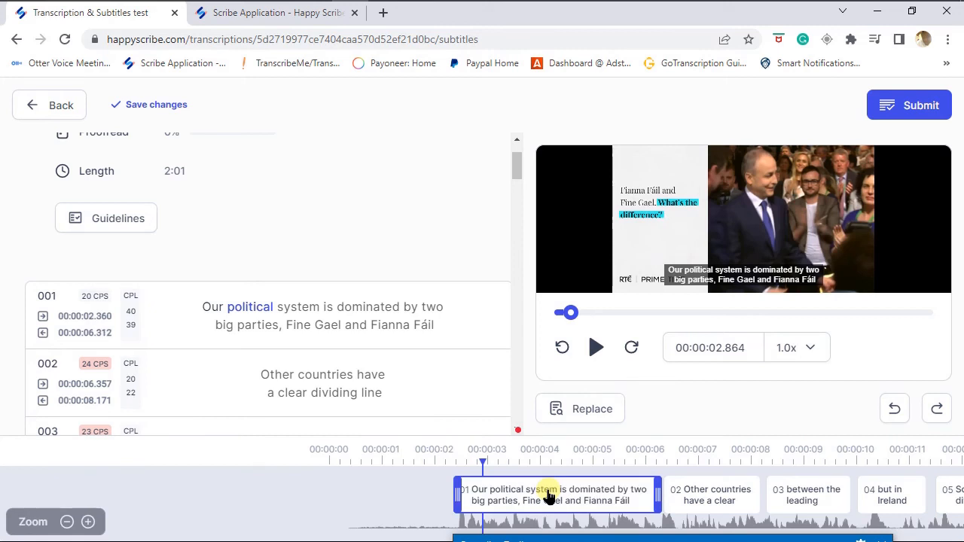
Nudge subtitle 001 on the timeline to run from 00:00:02.329 to 00:00:06.286, and replay the video from the start to check the sync.
click(700, 497)
click(604, 501)
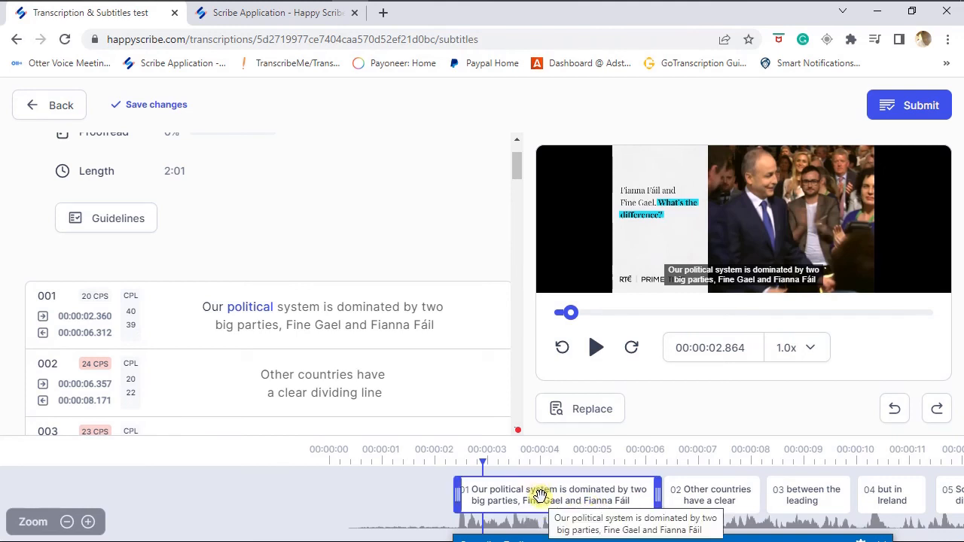
drag(540, 495, 542, 495)
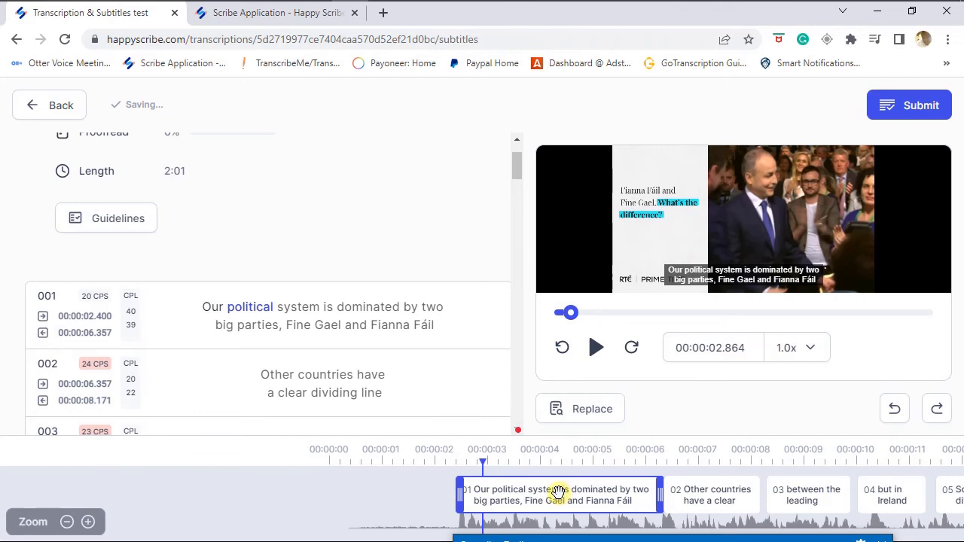
drag(544, 494, 537, 491)
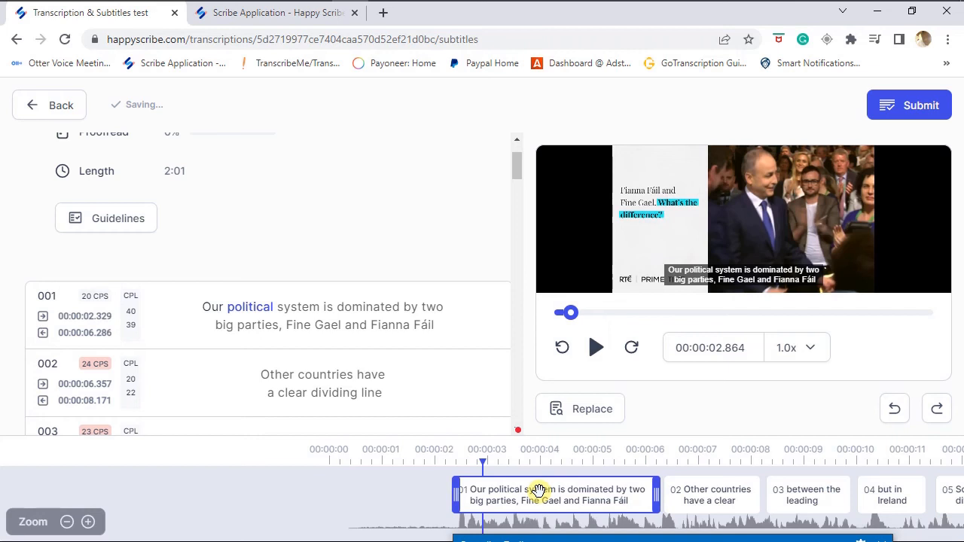
click(557, 315)
click(593, 347)
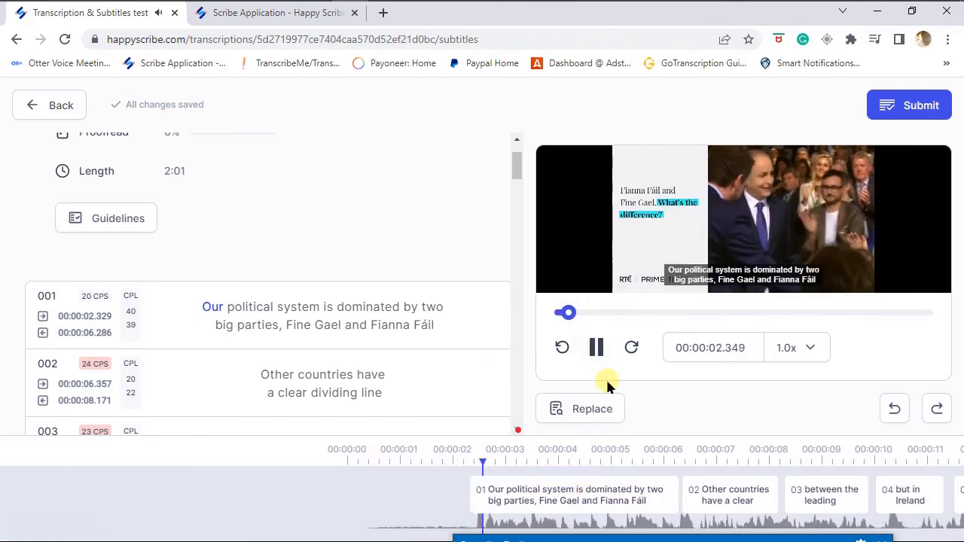
Try moving subtitle 001 on the timeline to run from 00:00:00.000 to 00:00:03.957, checking it against the video playback, and undo the move.
click(595, 347)
drag(441, 500, 317, 509)
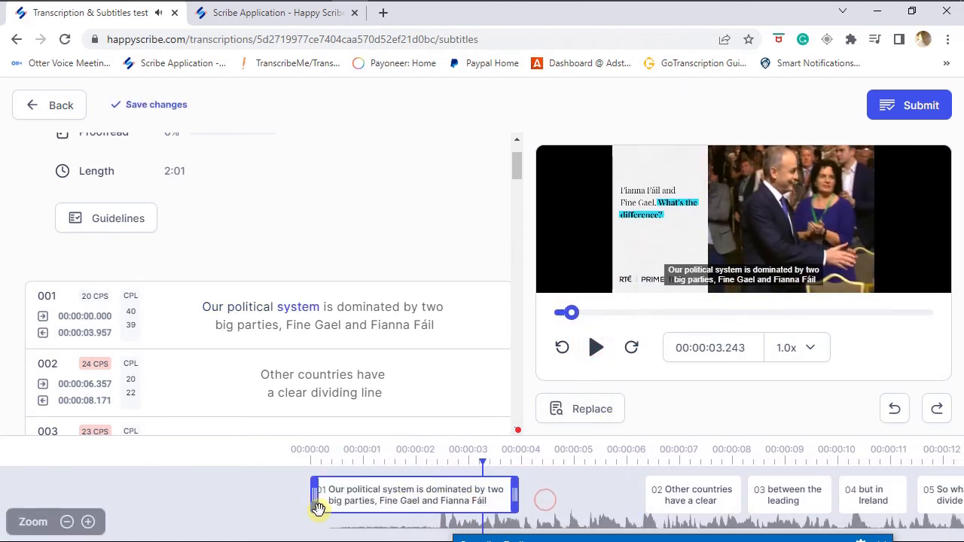
click(557, 312)
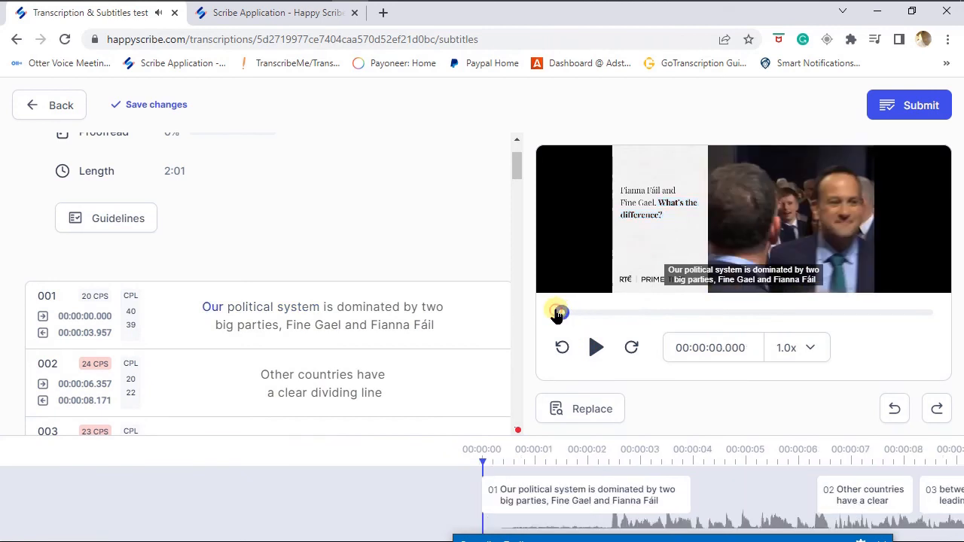
click(593, 351)
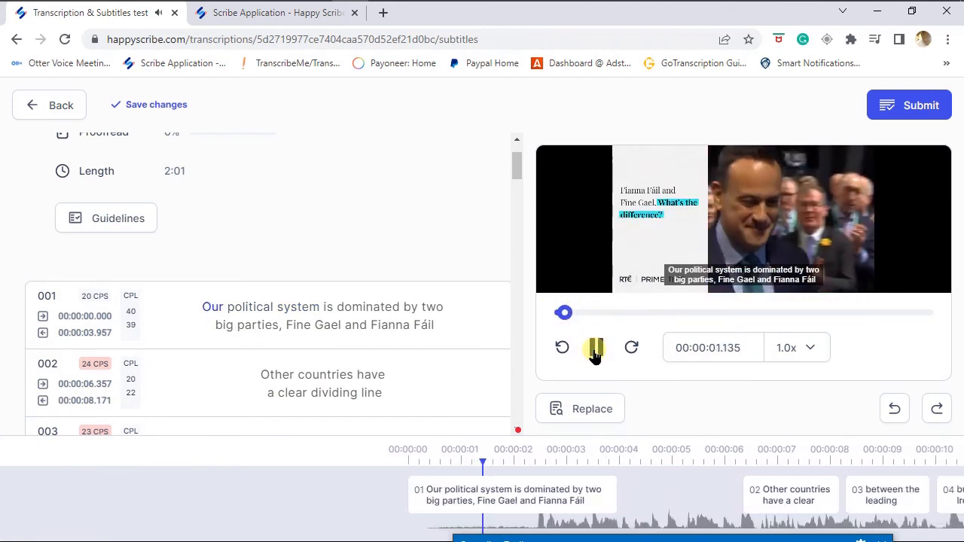
click(595, 352)
drag(572, 315, 547, 323)
click(596, 350)
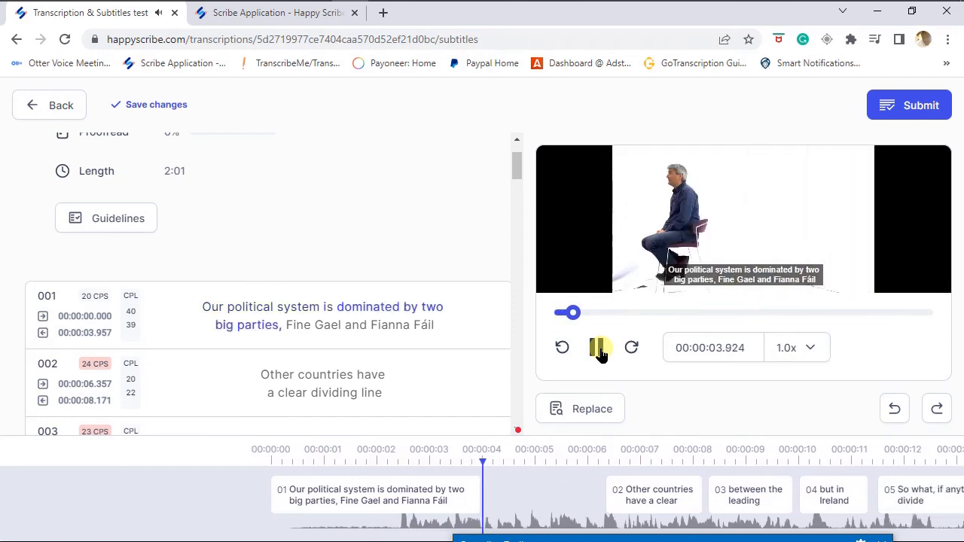
click(596, 348)
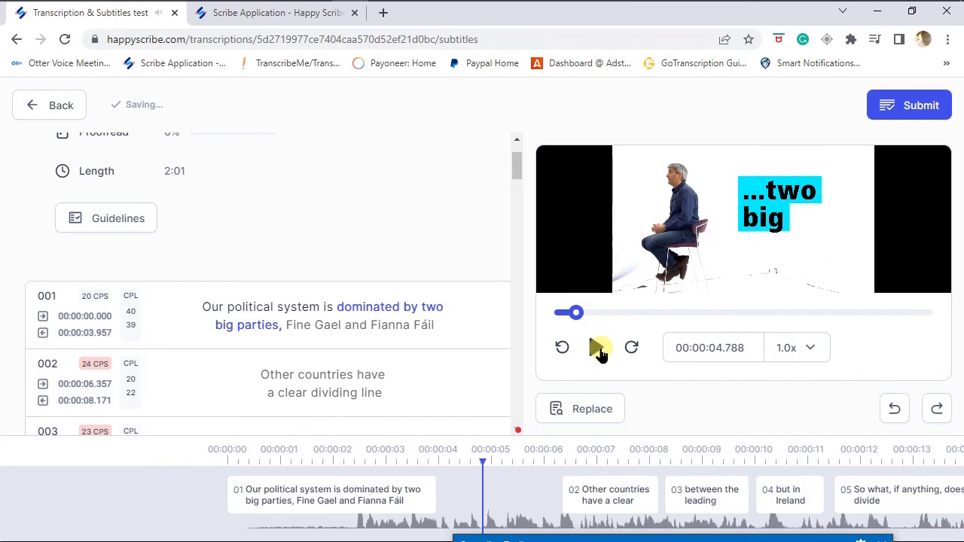
key(ctrl+z)
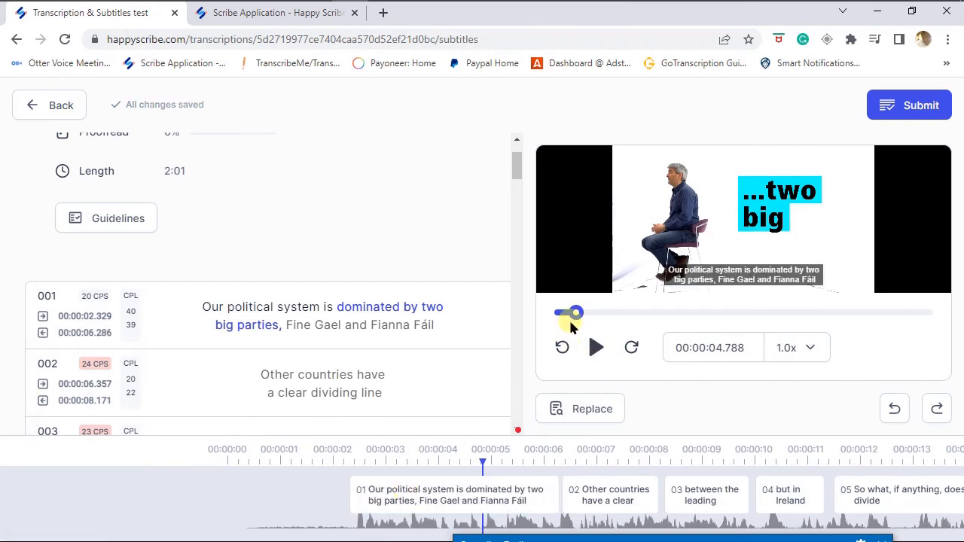
Replay the video from the start in short stretches to check subtitle 001 against the speech, pausing at 00:00:05.099.
click(558, 315)
click(596, 348)
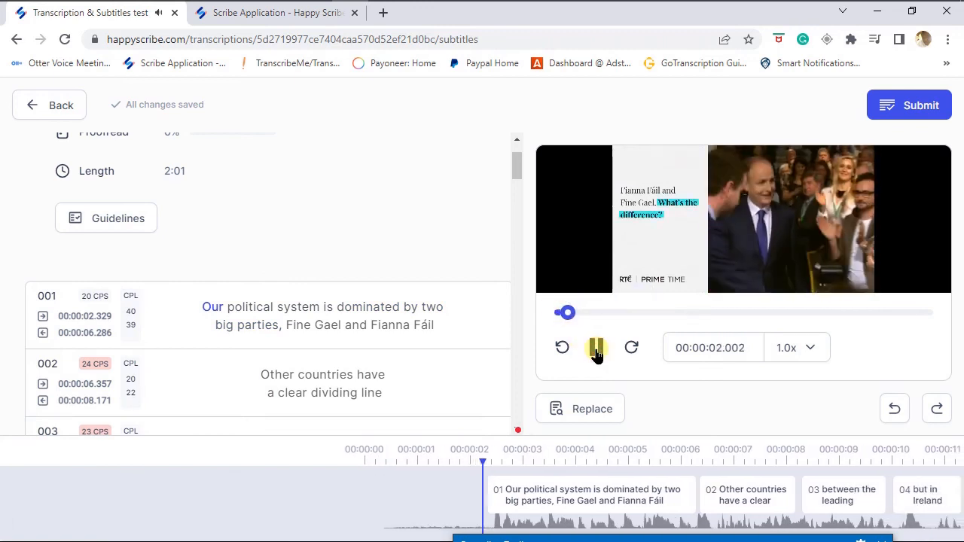
click(595, 350)
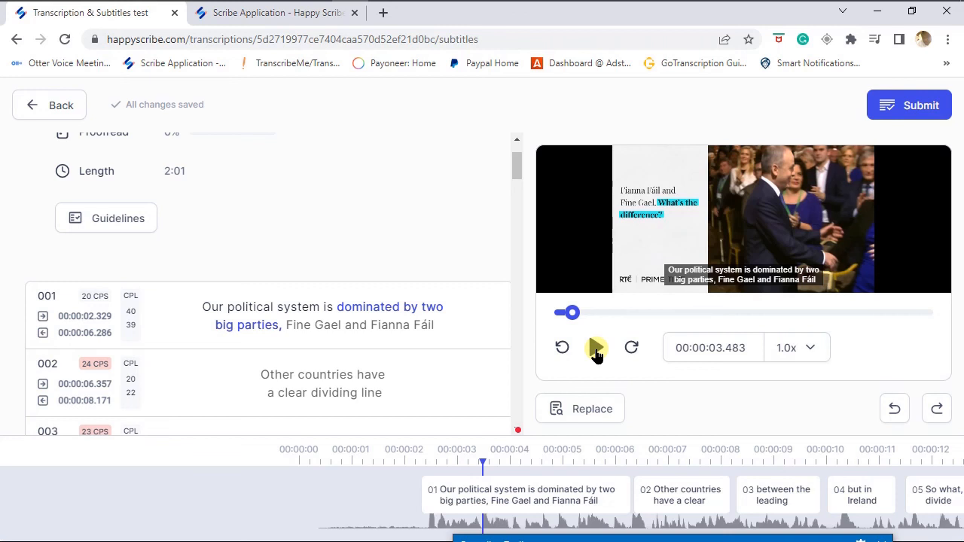
click(595, 350)
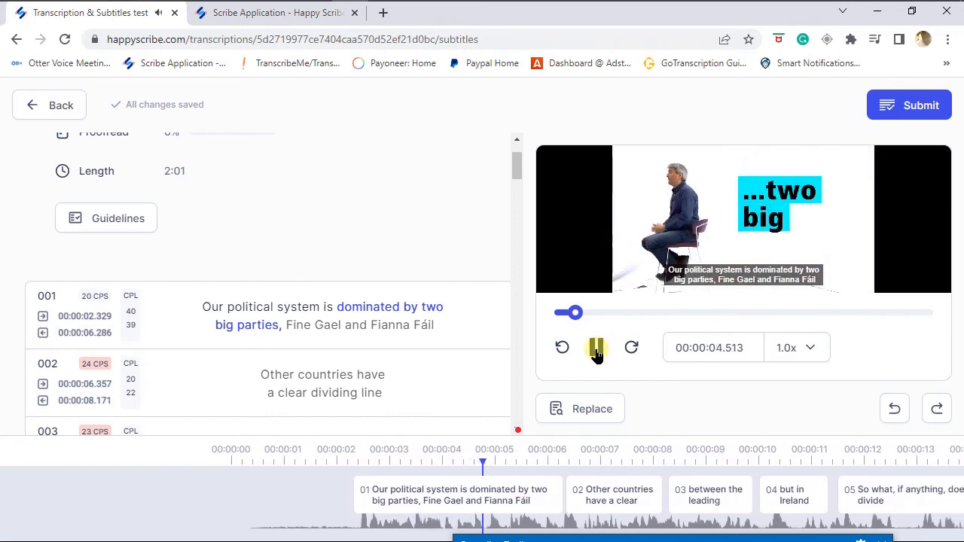
click(596, 350)
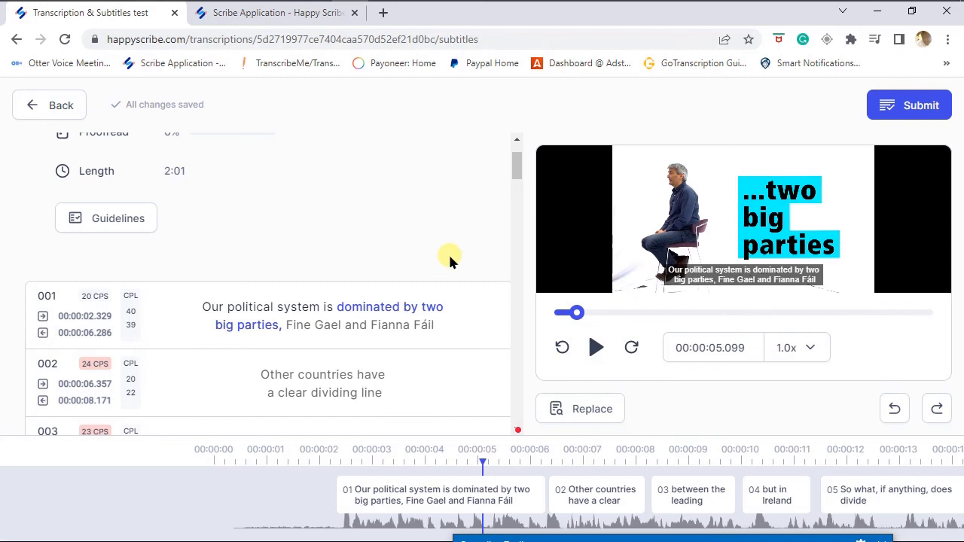
click(647, 534)
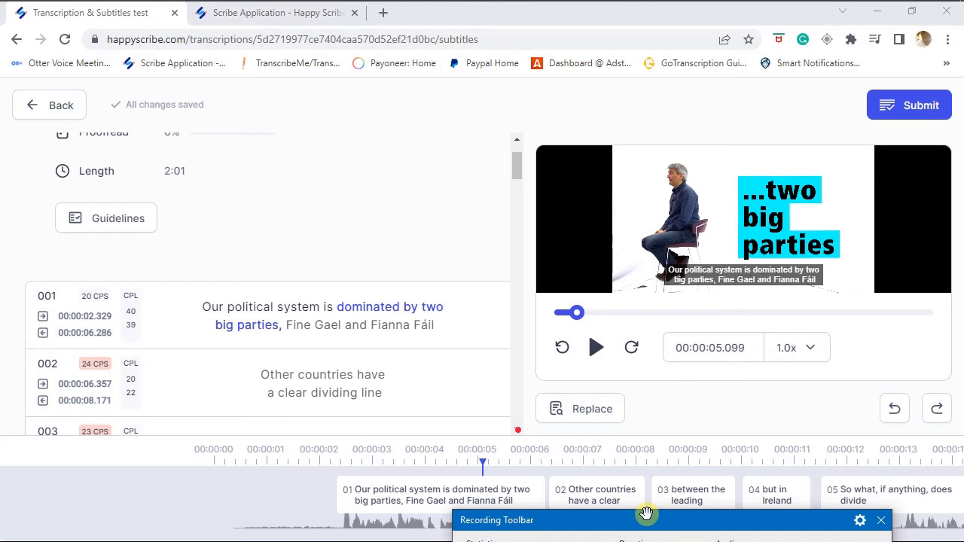
drag(646, 514, 639, 480)
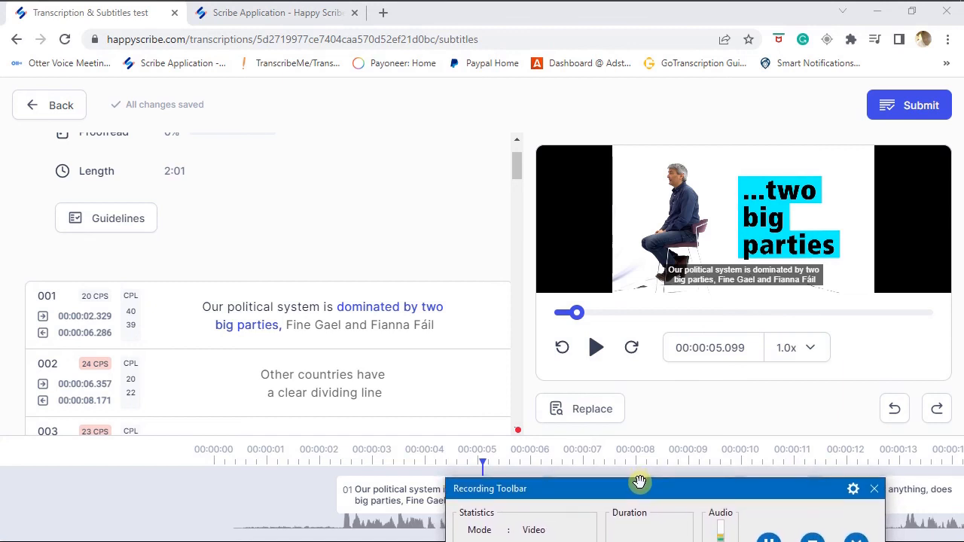
click(768, 536)
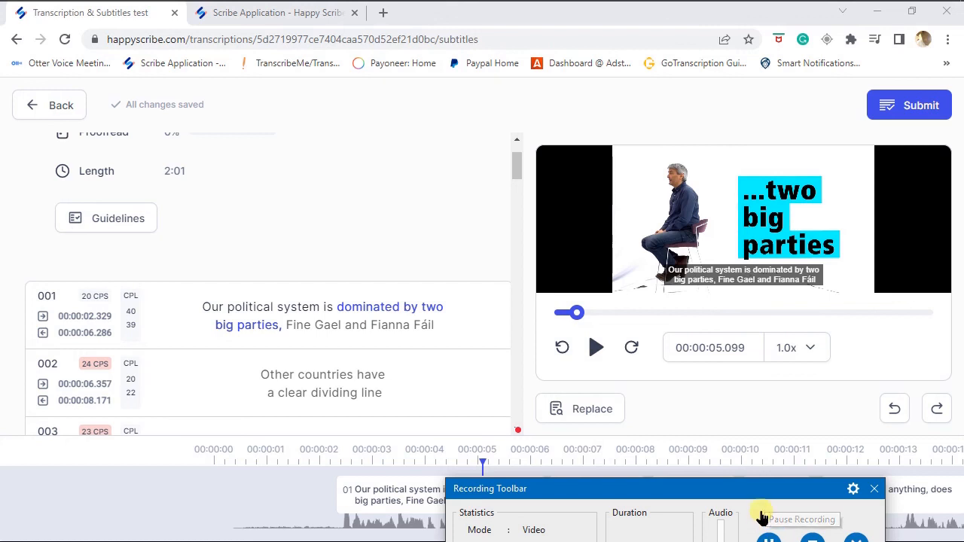
drag(758, 495, 756, 485)
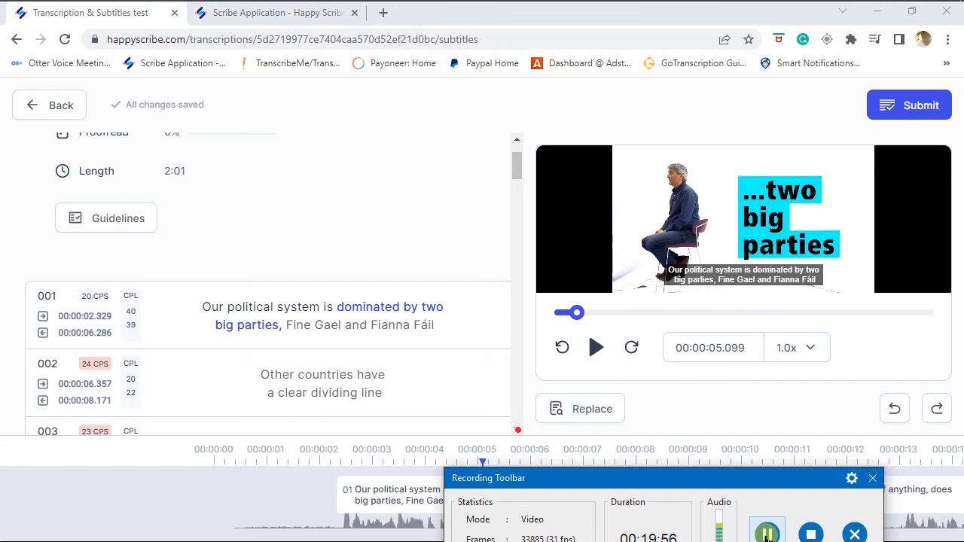
click(766, 534)
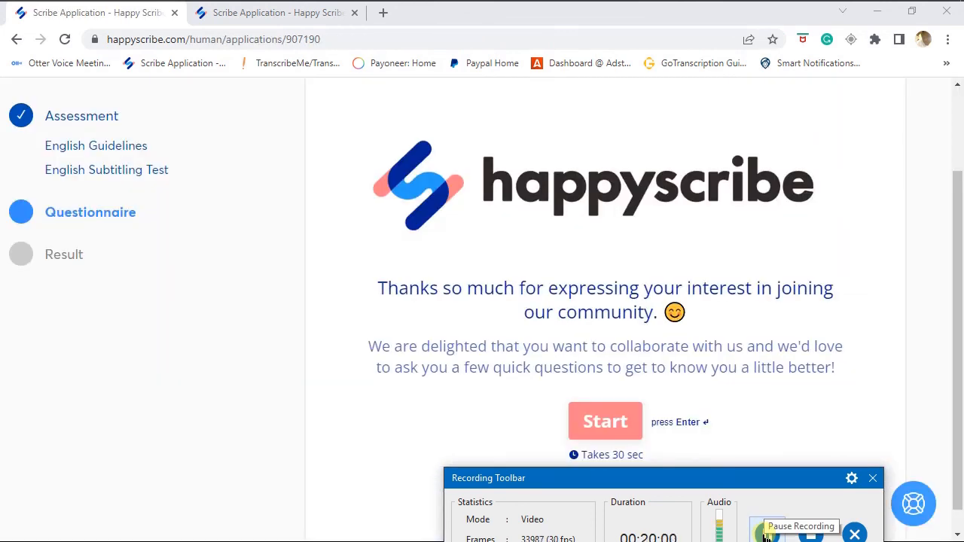